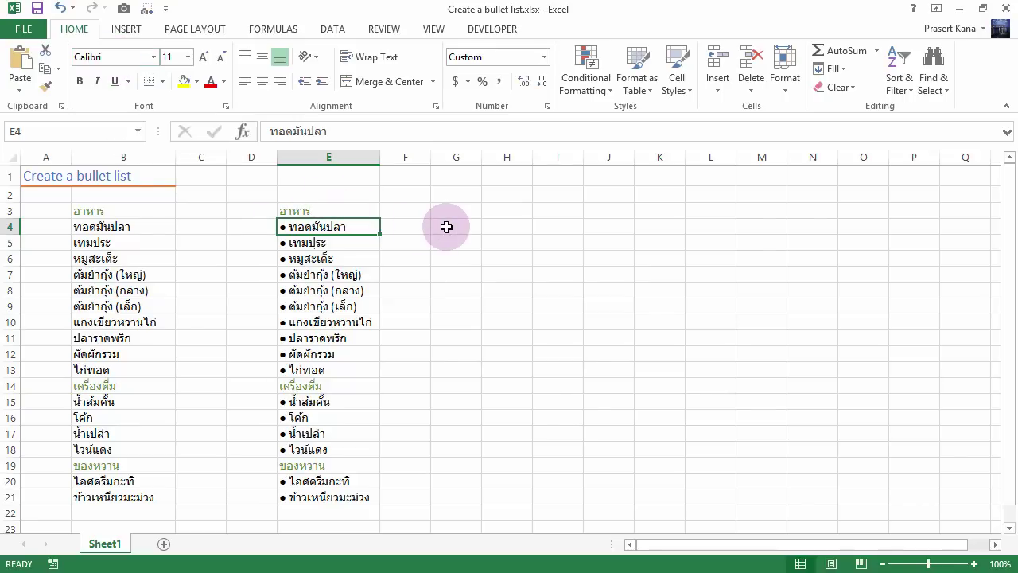
Enter the test word 'one' in cell G4.
left_click(446, 227)
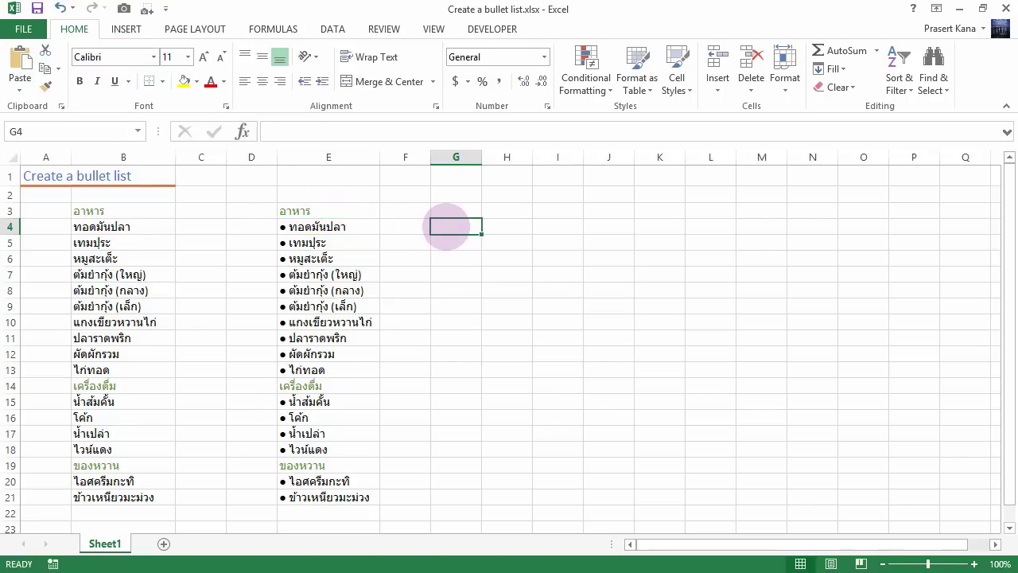
type("one")
key("Return")
Re-edit G4 and bring up the Symbol dialog from the Insert ribbon.
left_click(446, 227)
double_click(446, 227)
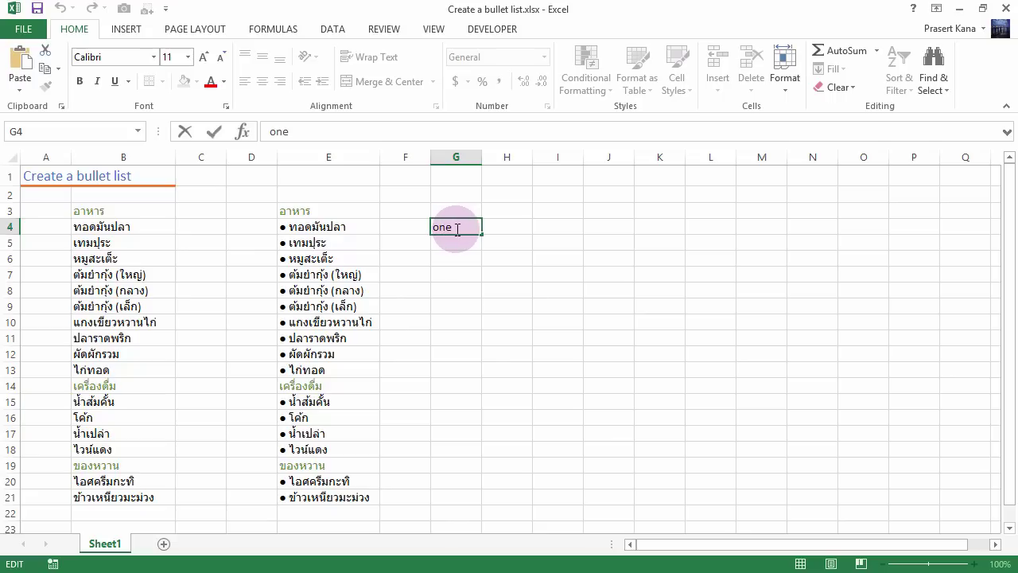
left_click(125, 30)
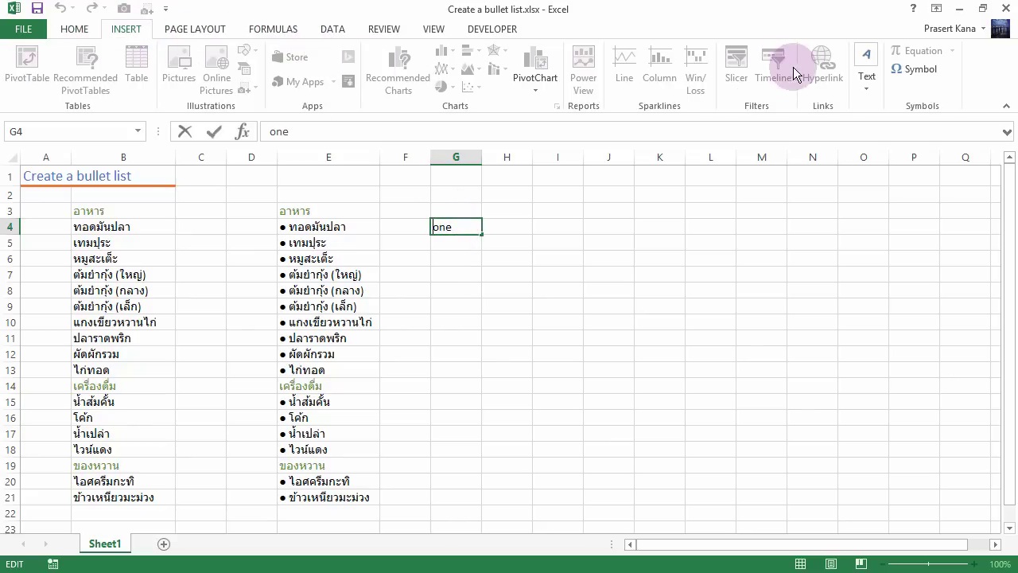
left_click(913, 72)
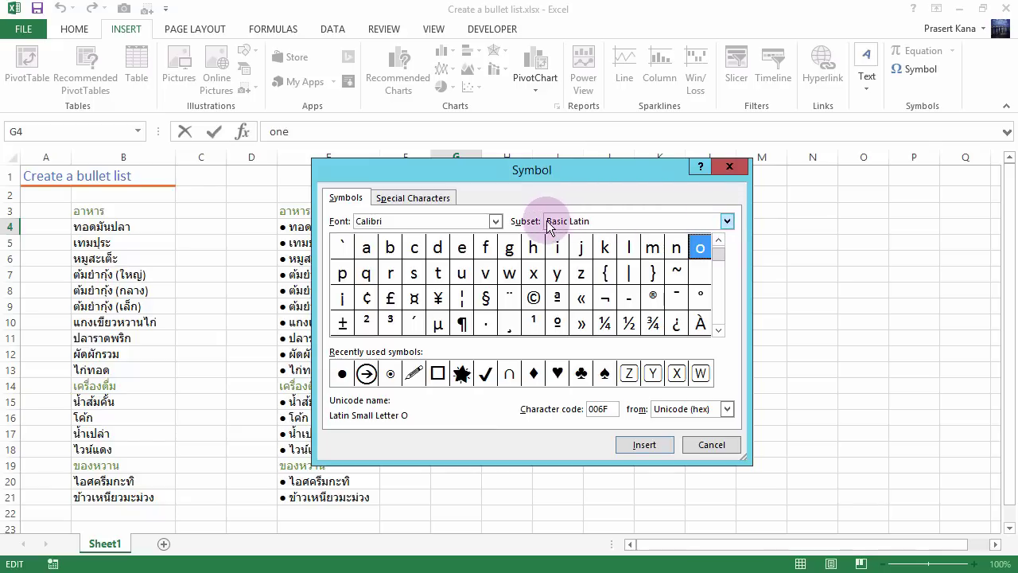
Insert the Black Small Square (25AA) from Geometric Shapes before 'one' in G4.
left_click(728, 221)
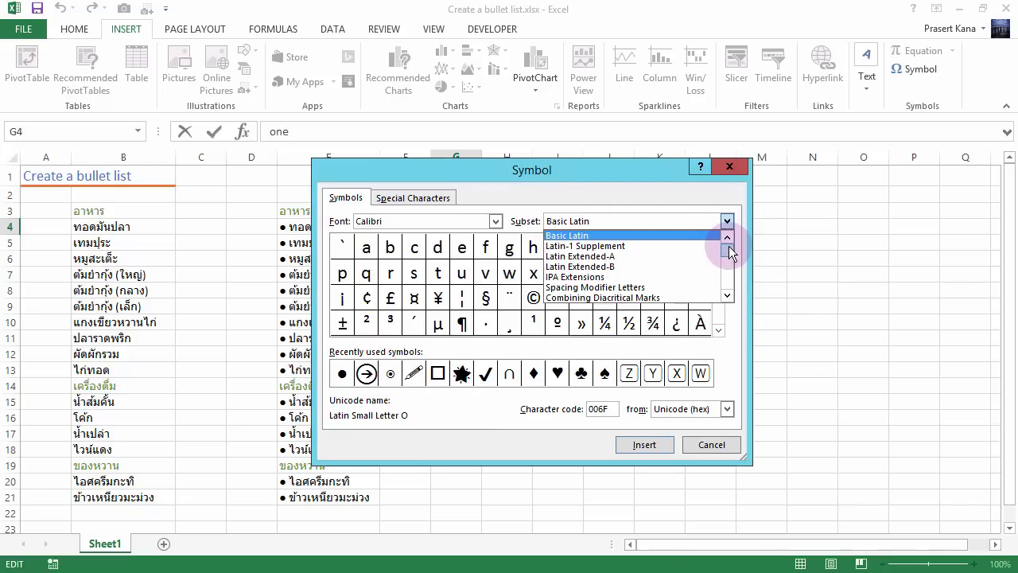
left_click_drag(729, 252, 730, 288)
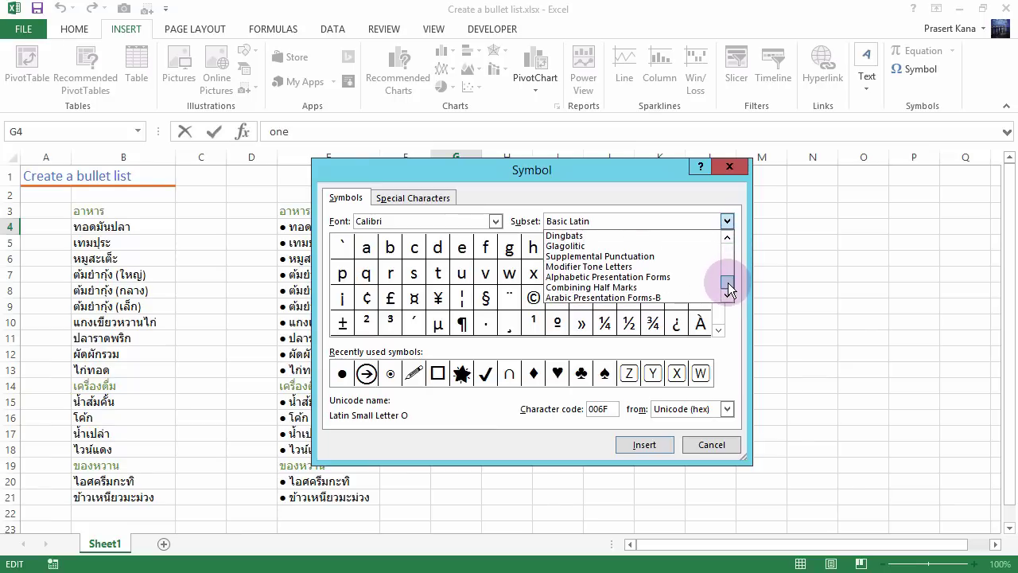
double_click(727, 236)
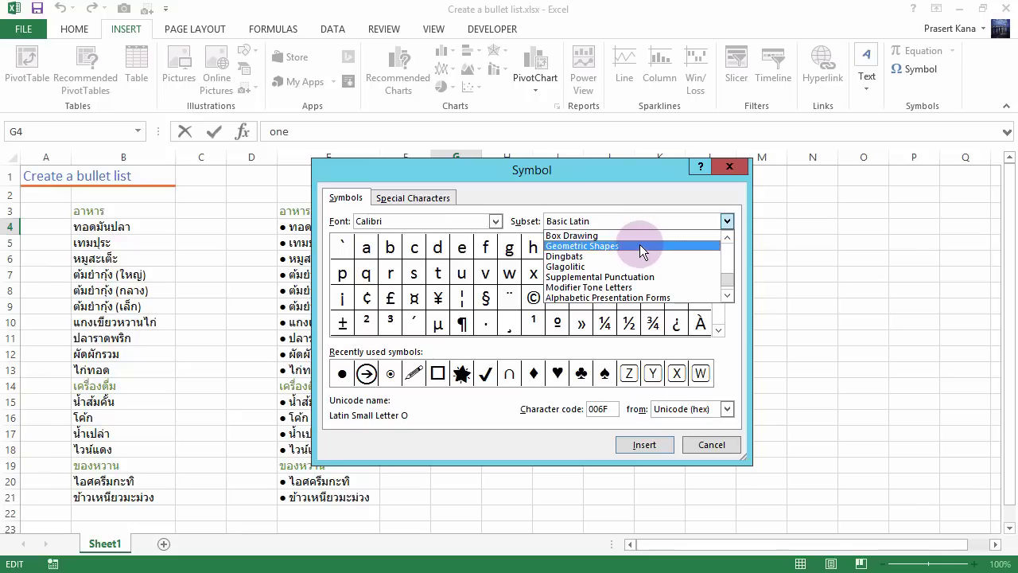
left_click(640, 245)
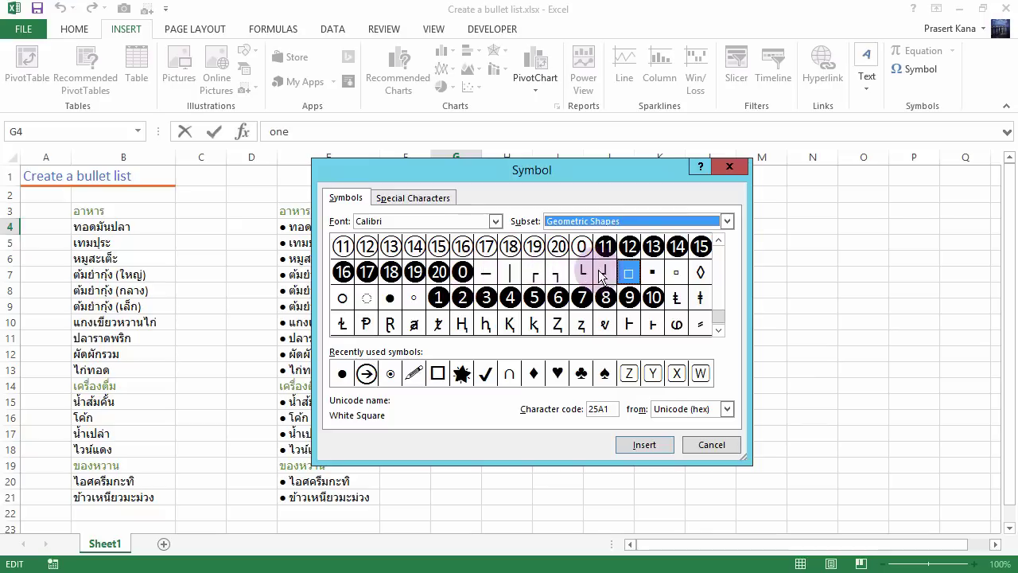
left_click(651, 274)
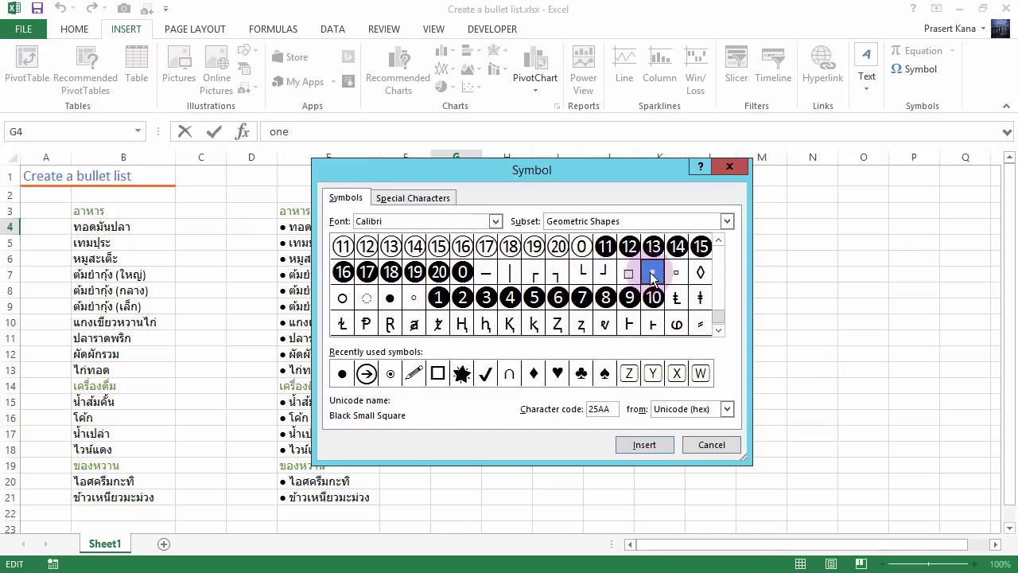
left_click(339, 298)
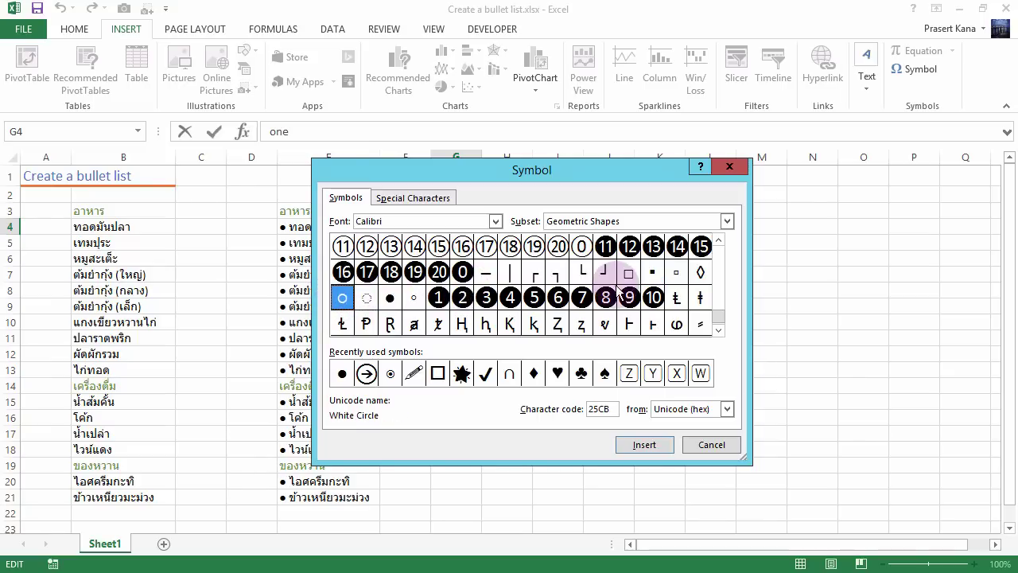
left_click(652, 273)
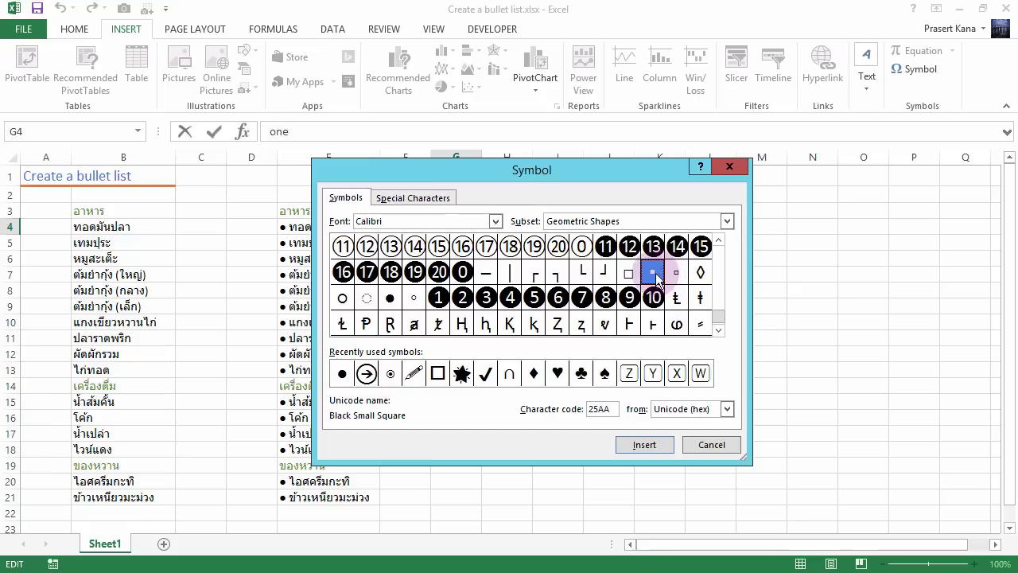
left_click(657, 446)
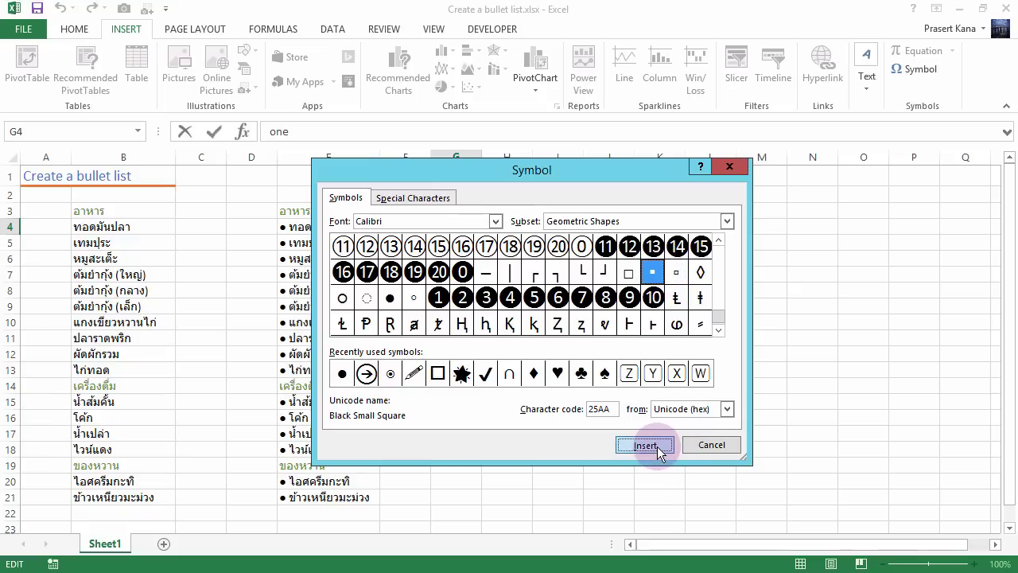
left_click(711, 446)
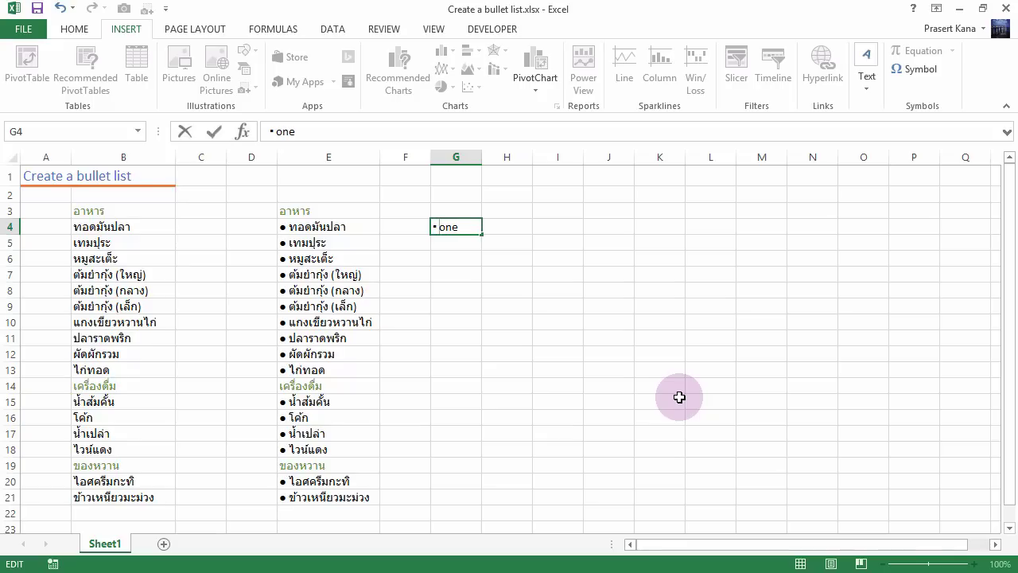
Commit '▪ one' in G4, check the bullet in edit mode, and leave it unchanged.
key("Return")
key("Up")
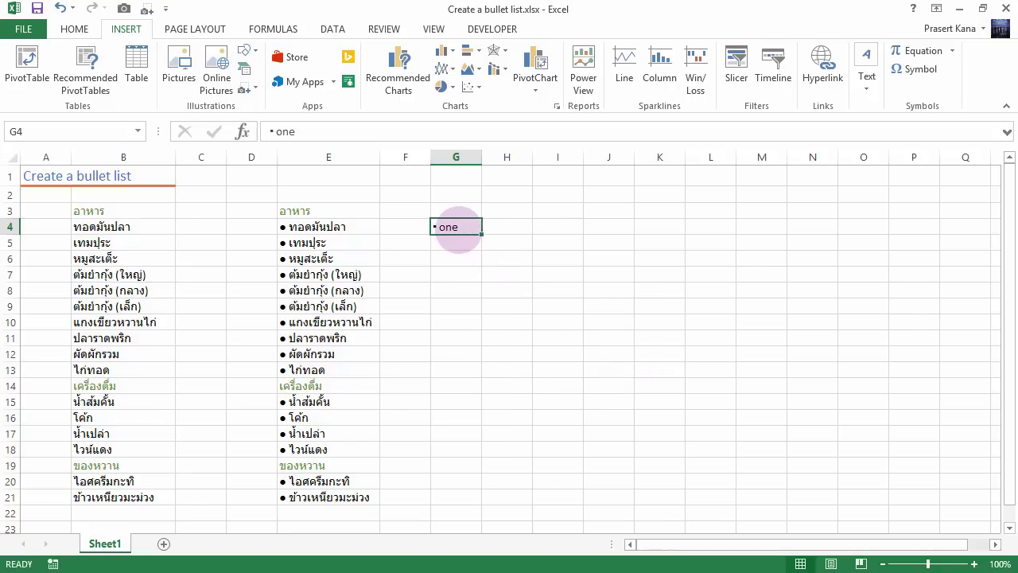
double_click(450, 228)
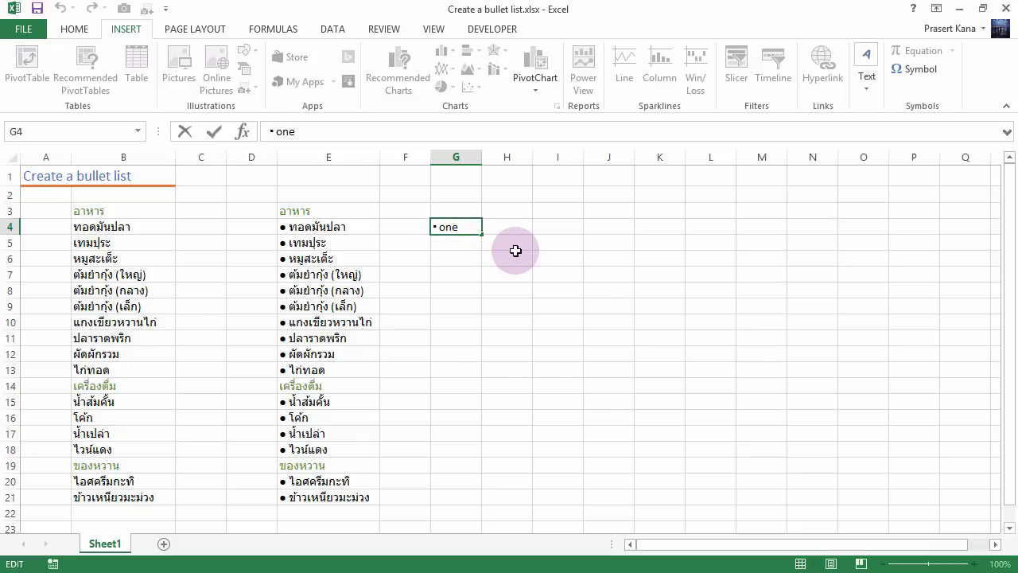
key("Left")
key("Escape")
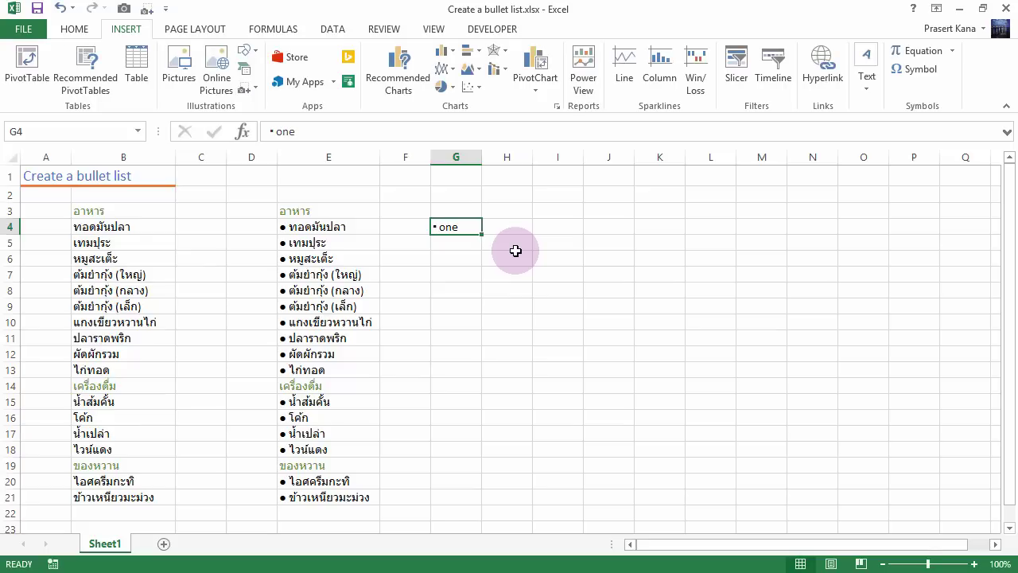
left_click(140, 228)
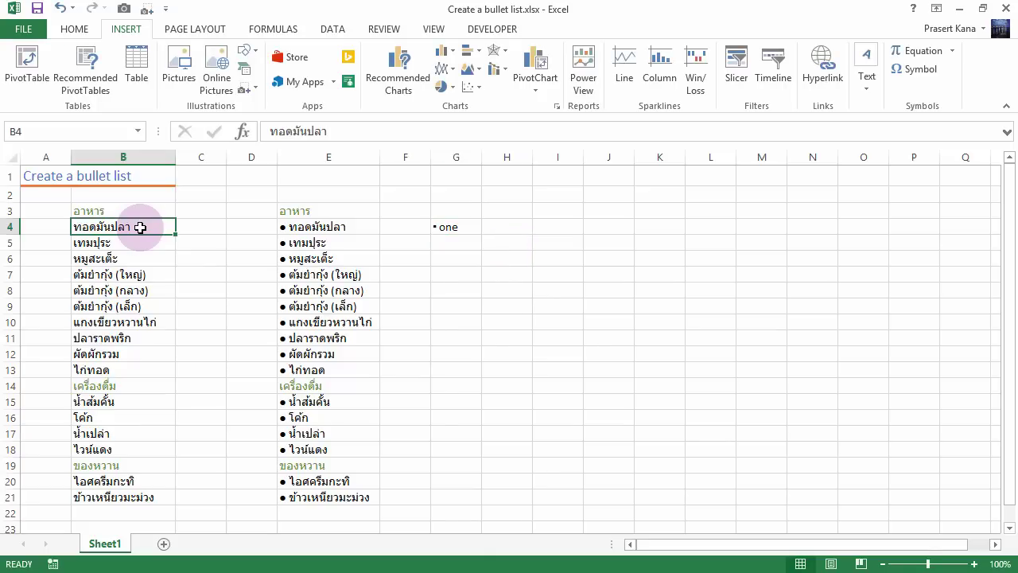
Select the food items B4:B13 and bring up their shortcut menu.
left_click(139, 372, "shift")
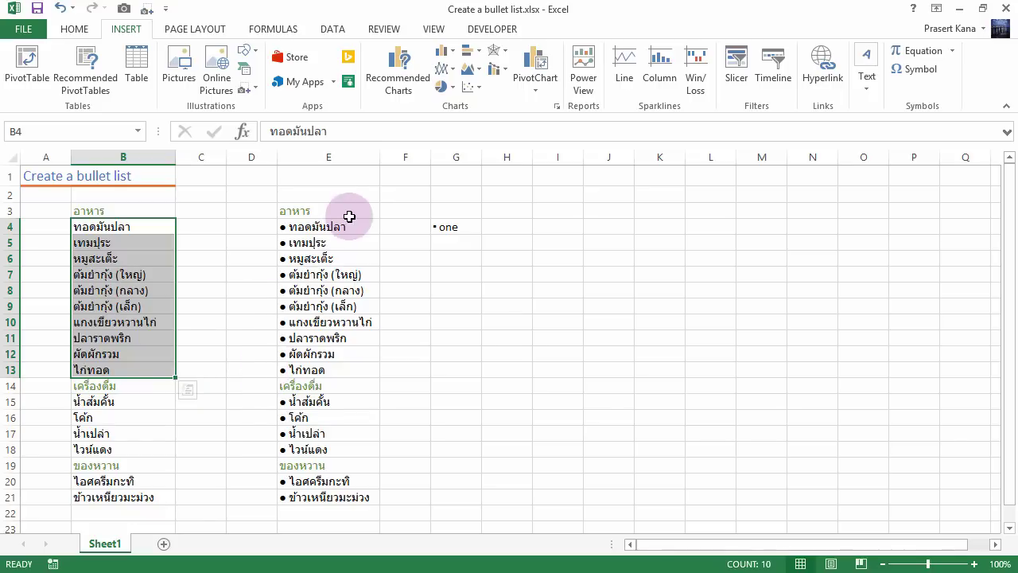
left_click(87, 33)
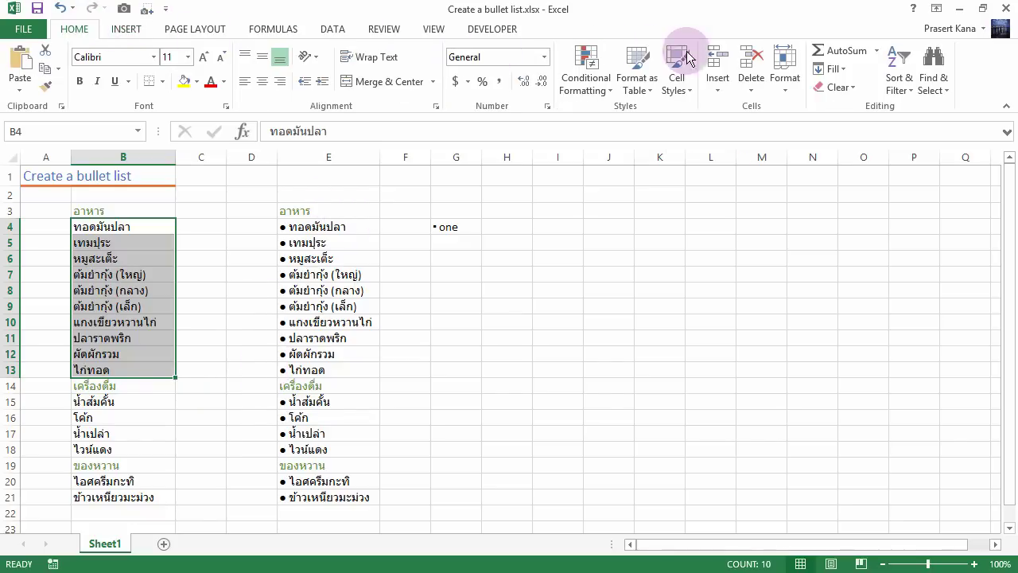
left_click(784, 83)
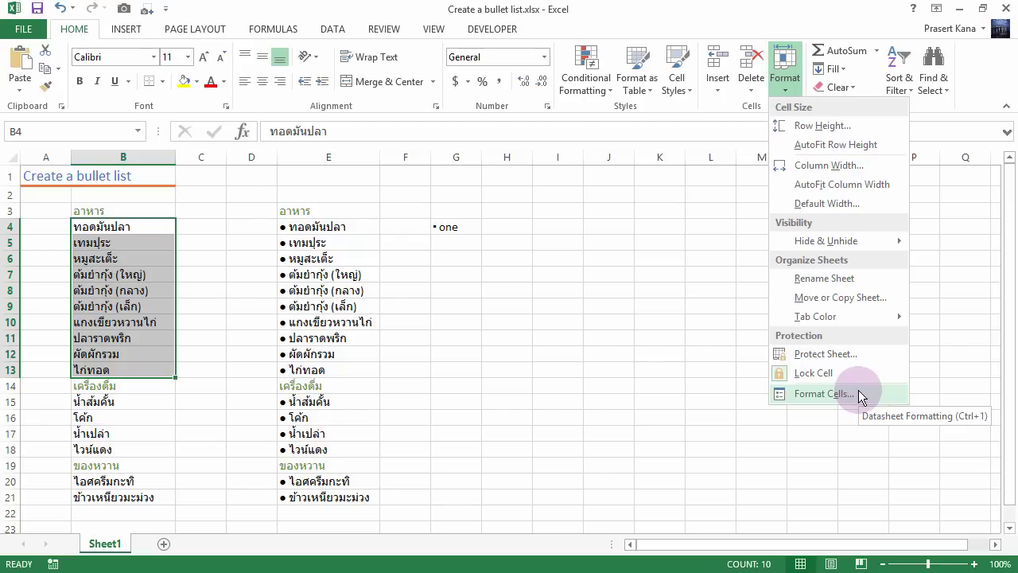
left_click(137, 251)
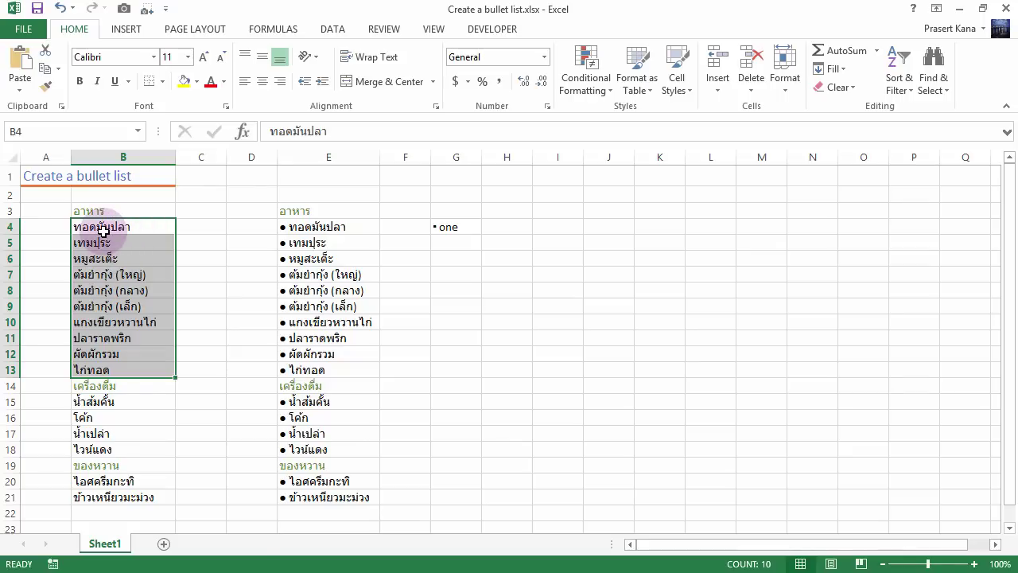
right_click(103, 231)
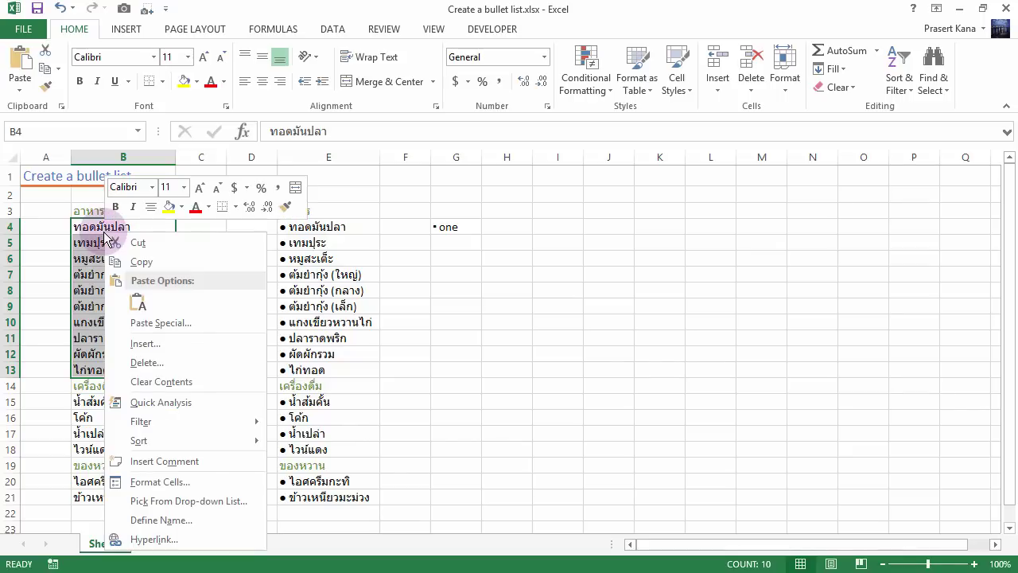
Replace General with the custom number format '▪ @' for B4:B13.
left_click(210, 483)
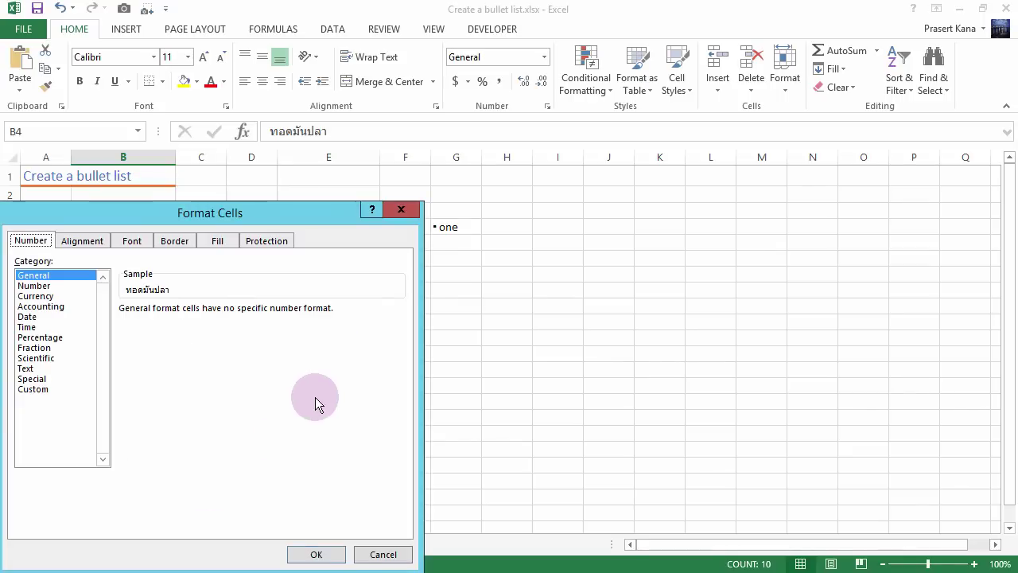
left_click_drag(117, 215, 199, 201)
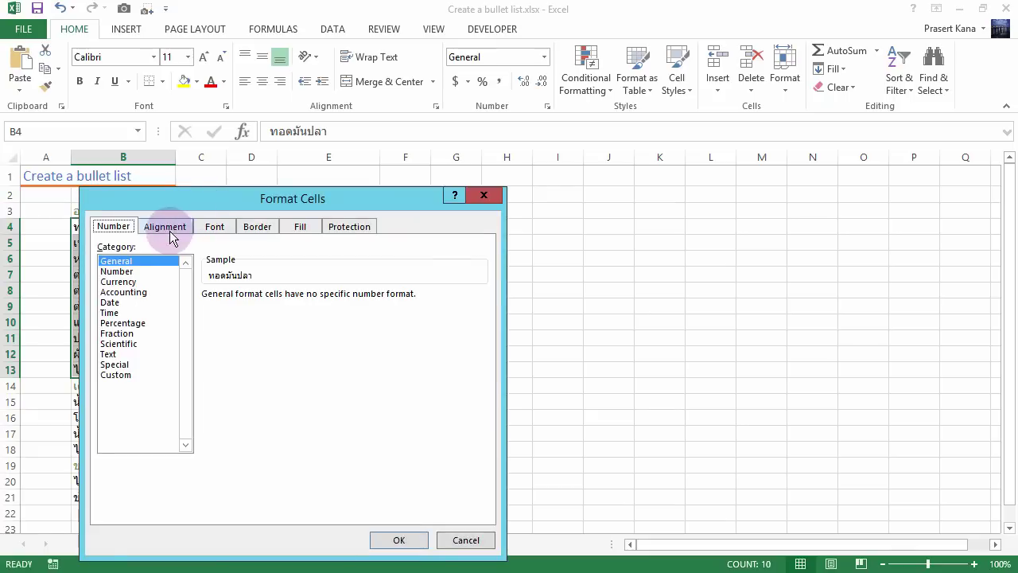
left_click_drag(228, 165, 233, 166)
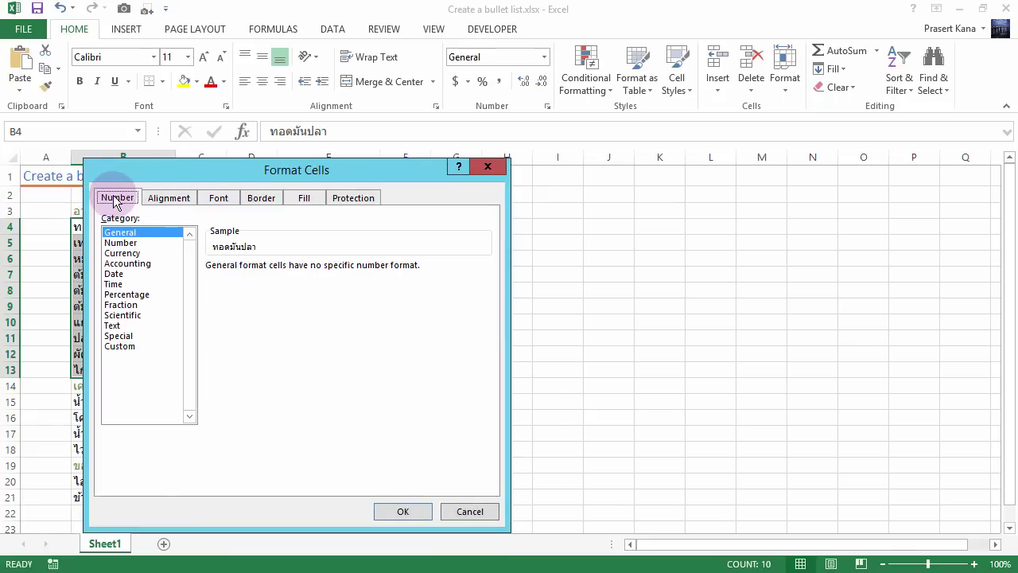
left_click(121, 346)
left_click(224, 280)
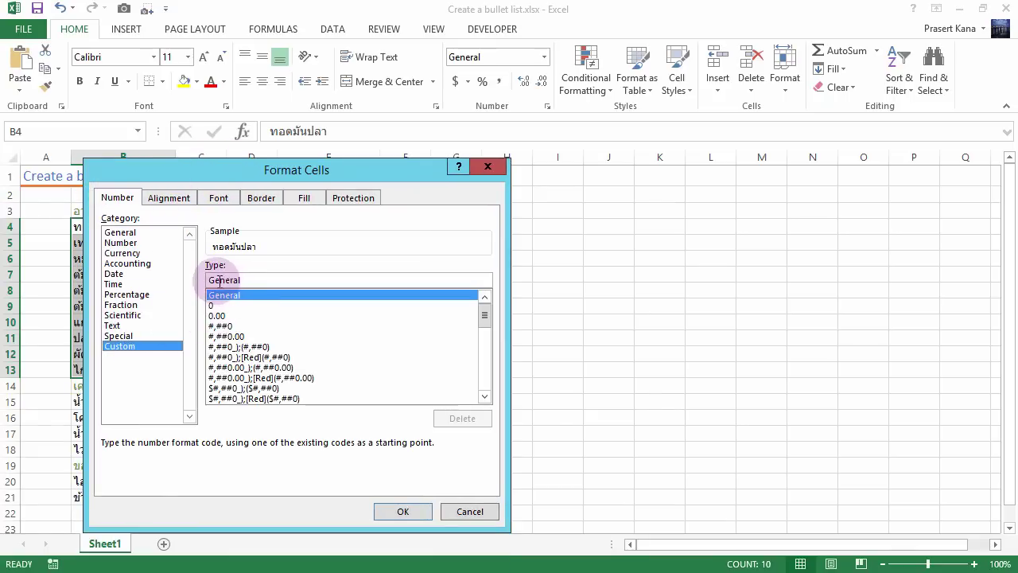
double_click(223, 280)
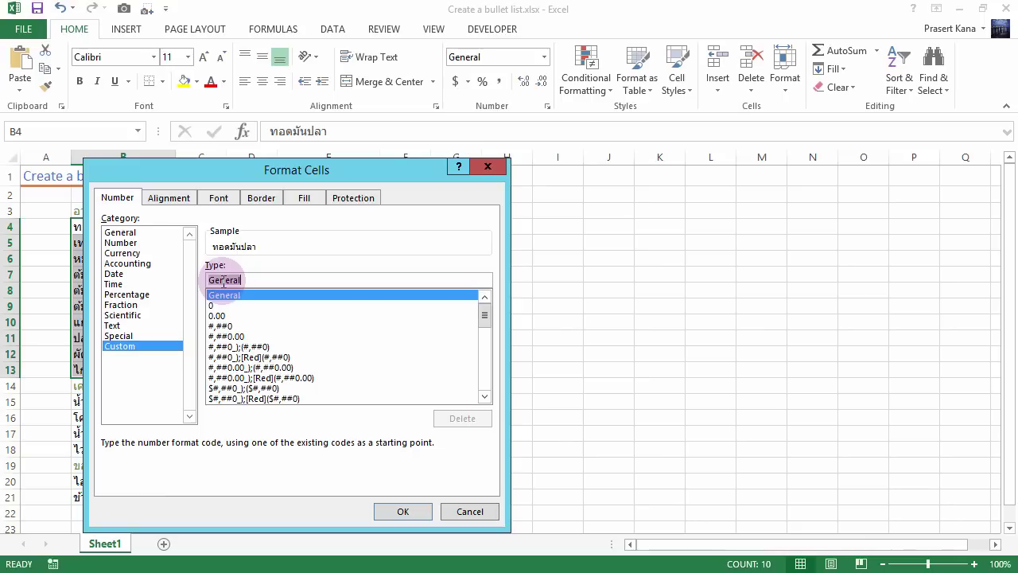
key("BackSpace")
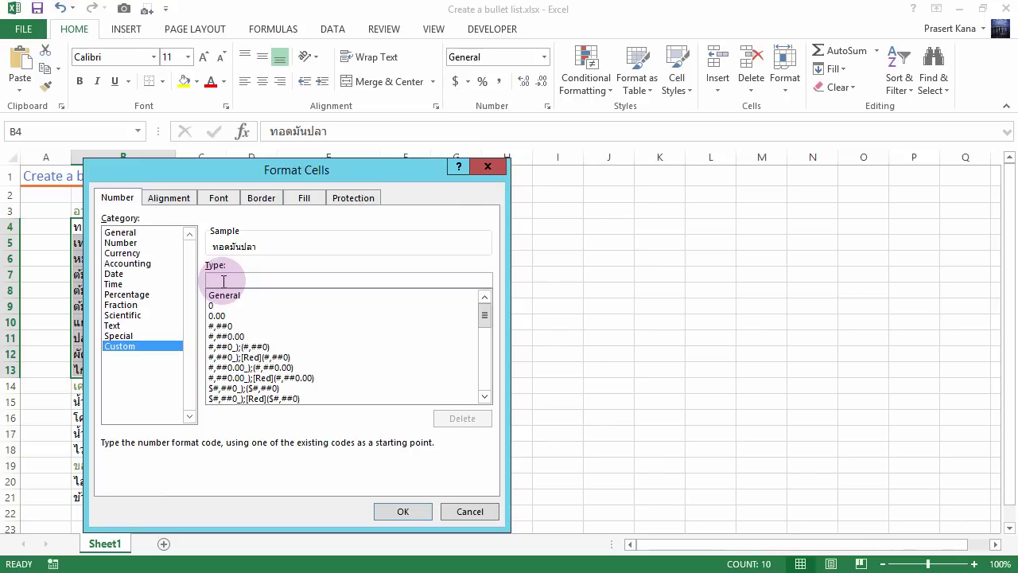
type("• ")
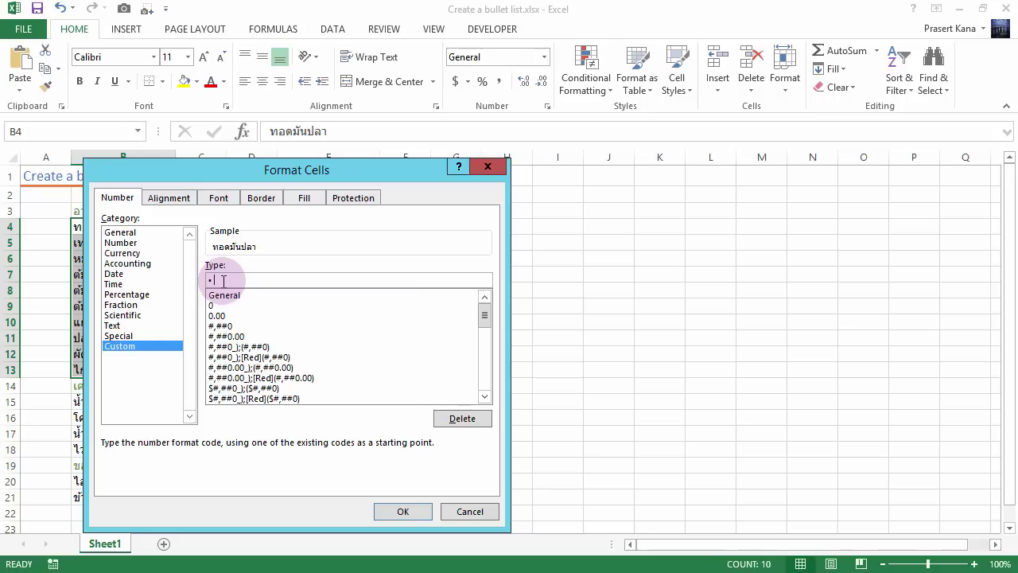
type("@")
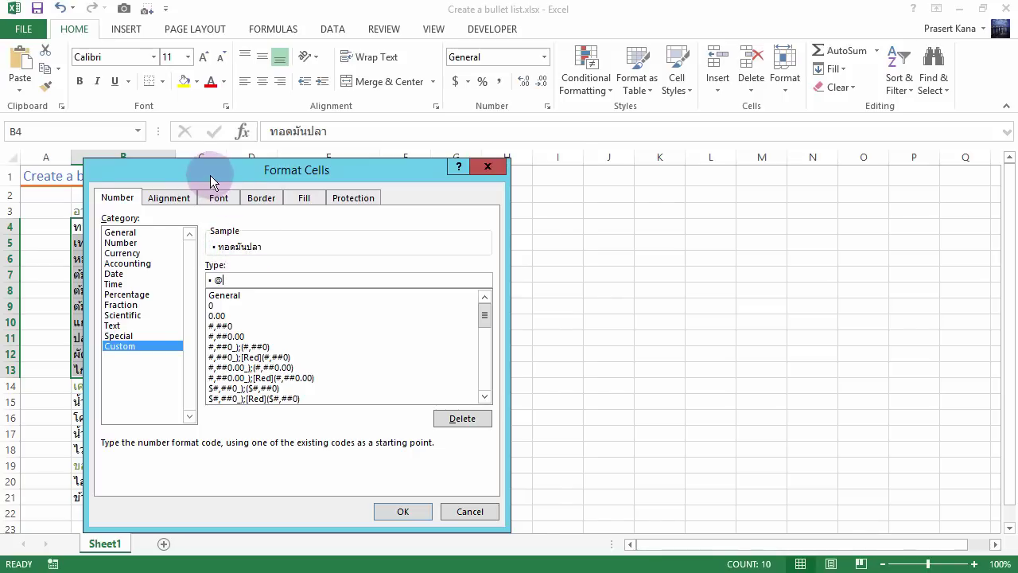
left_click_drag(211, 173, 319, 162)
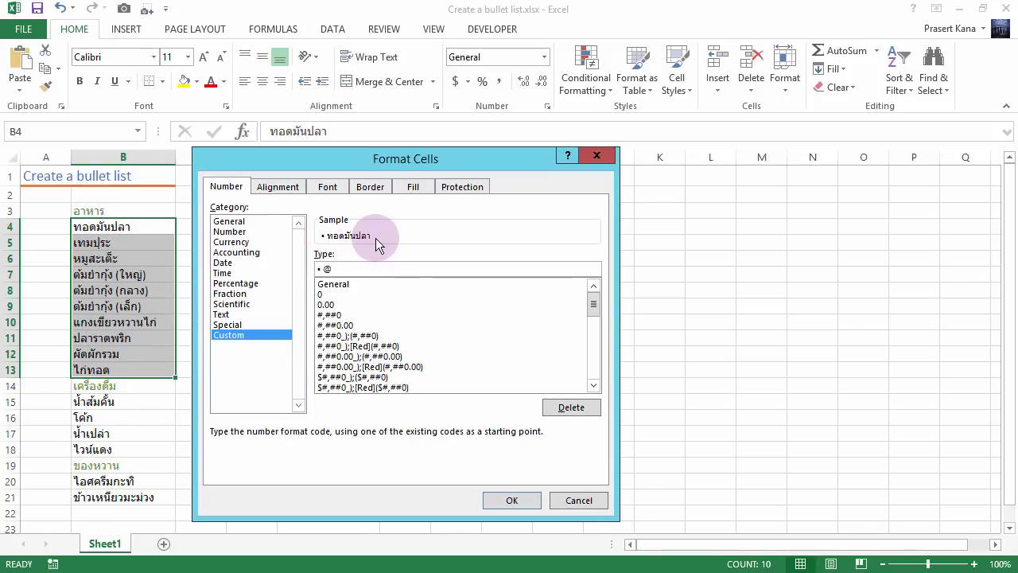
left_click(511, 500)
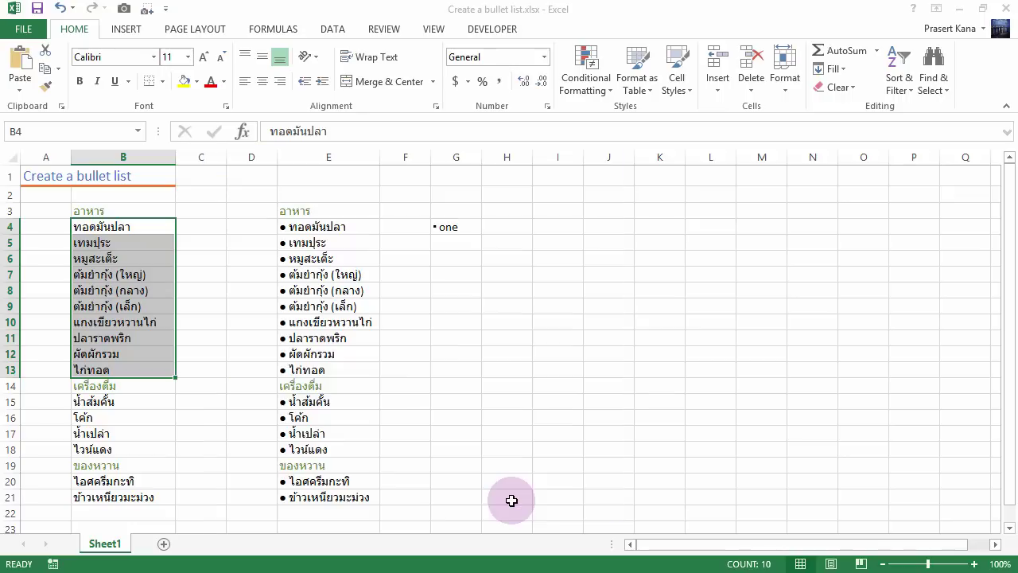
left_click(101, 227)
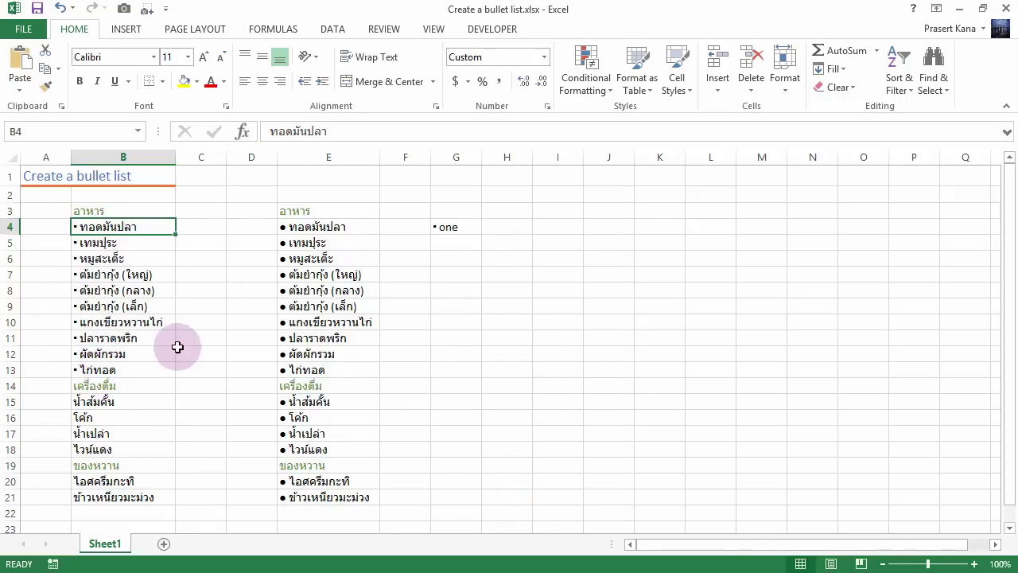
left_click(485, 245)
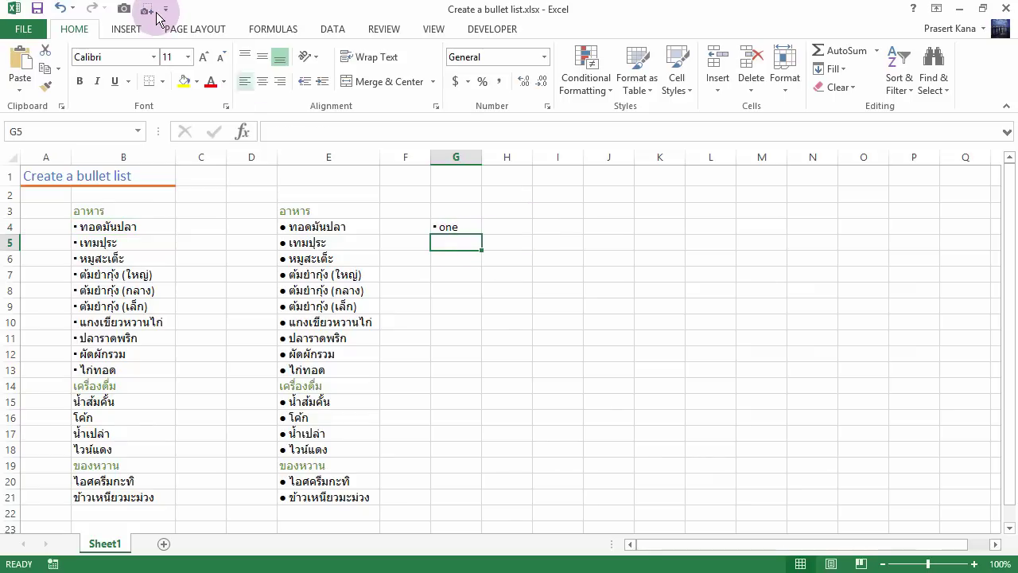
Insert a White Circle (25CB) into G5, then select and cut it back out.
left_click(125, 28)
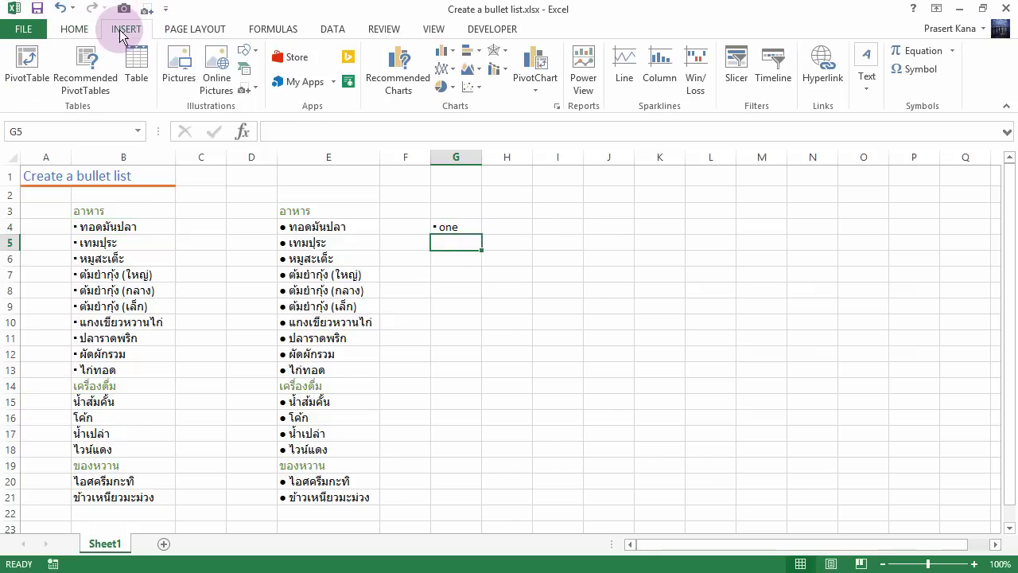
left_click(915, 70)
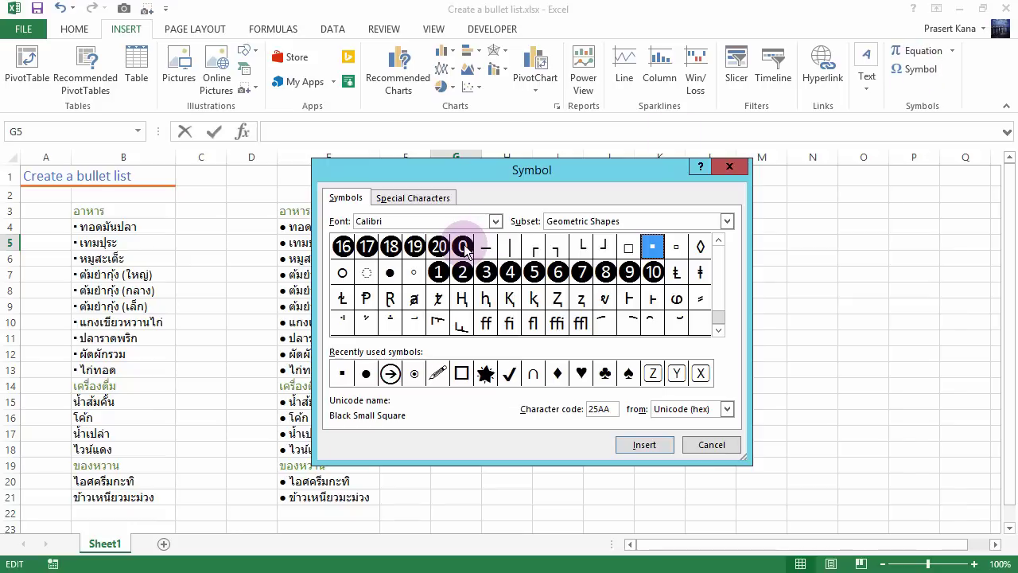
left_click(341, 273)
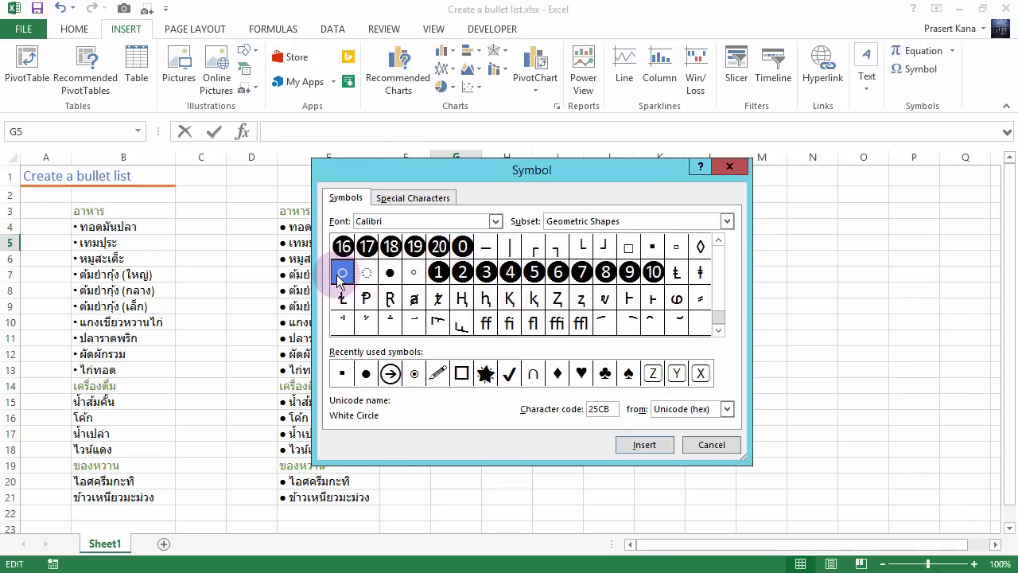
left_click(640, 445)
left_click(709, 444)
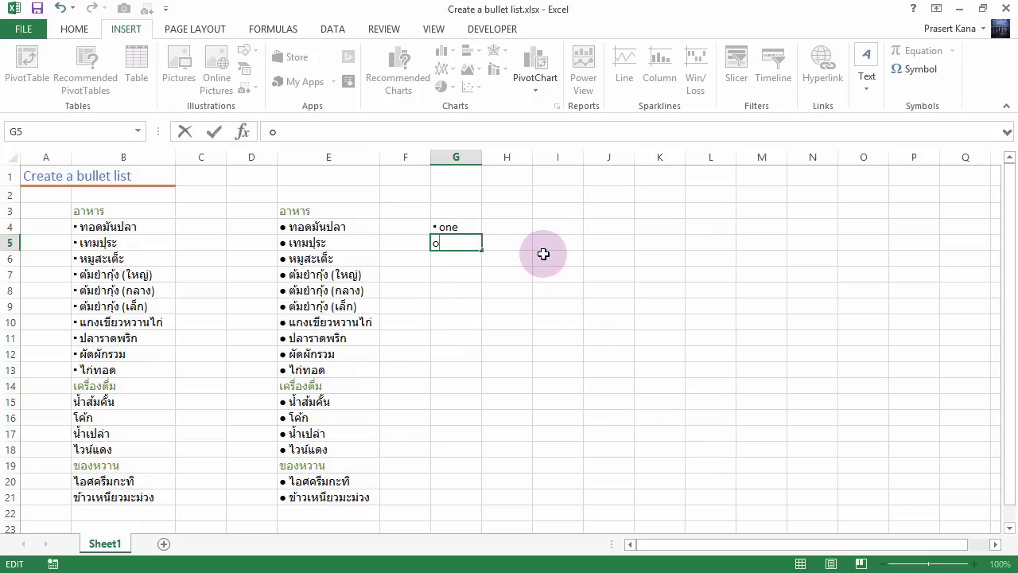
key("shift+Left")
key("Escape")
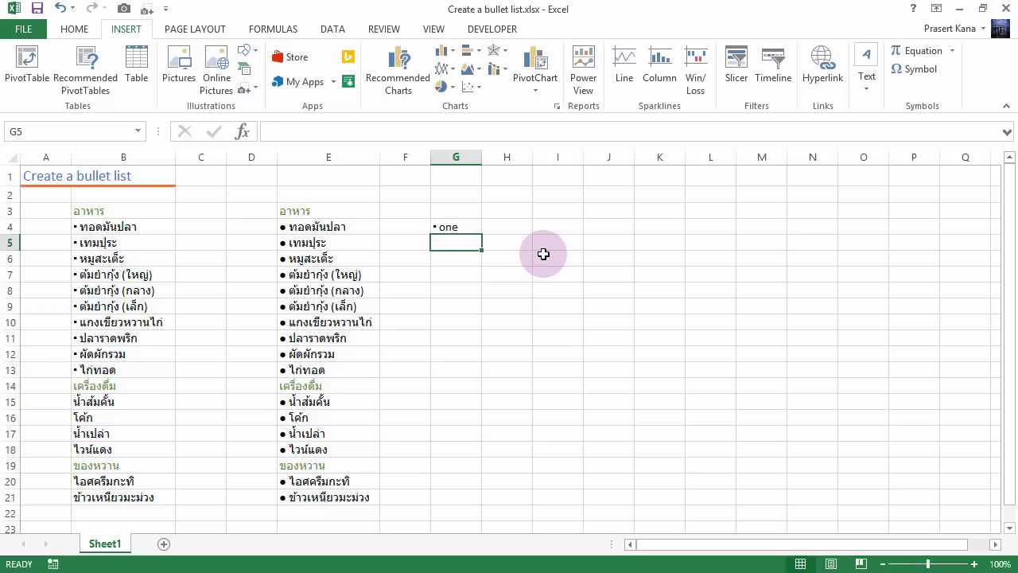
Apply the custom number format '○ @' to the drinks in B15:B18.
left_click_drag(118, 406, 127, 449)
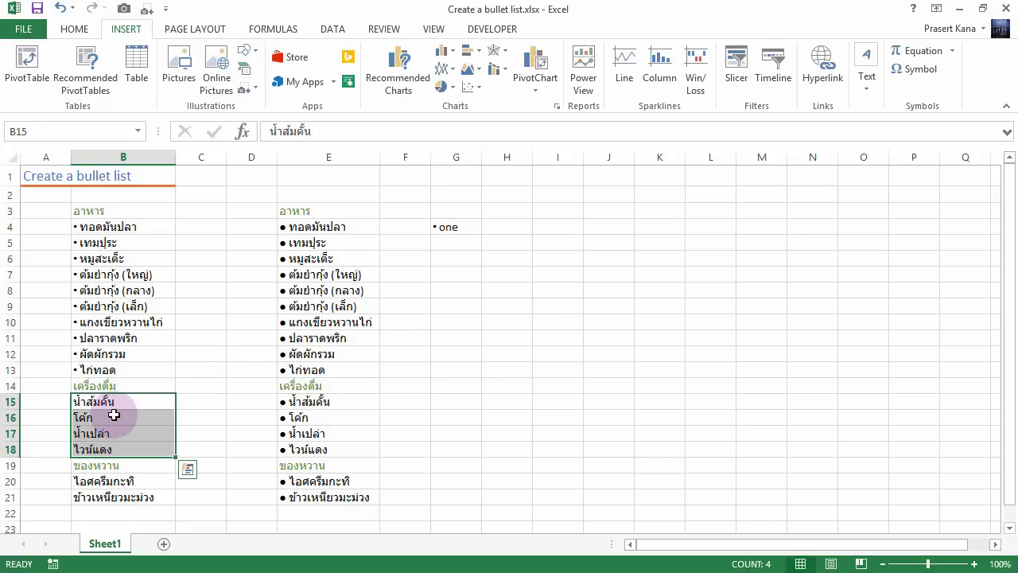
right_click(114, 414)
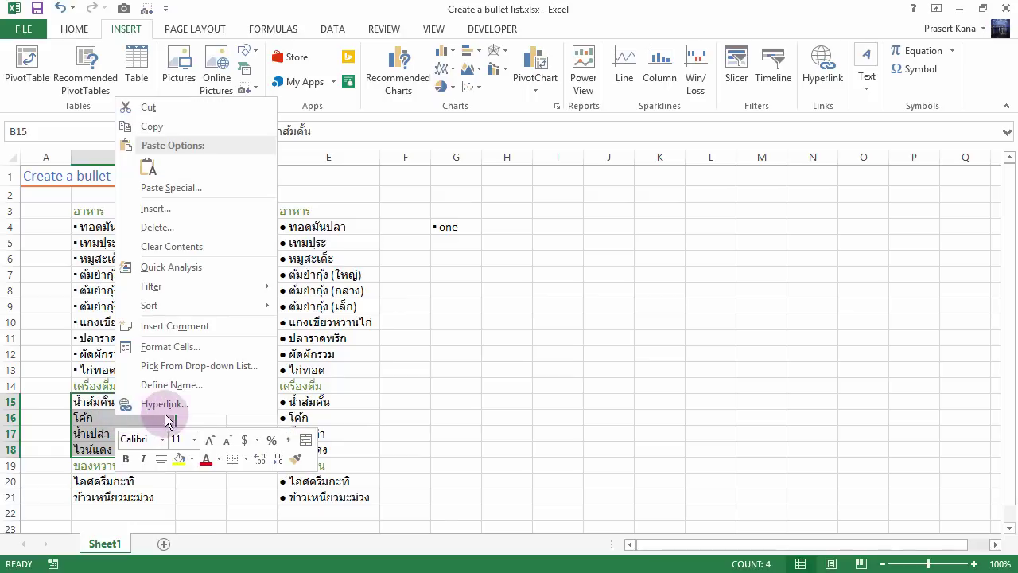
left_click(169, 350)
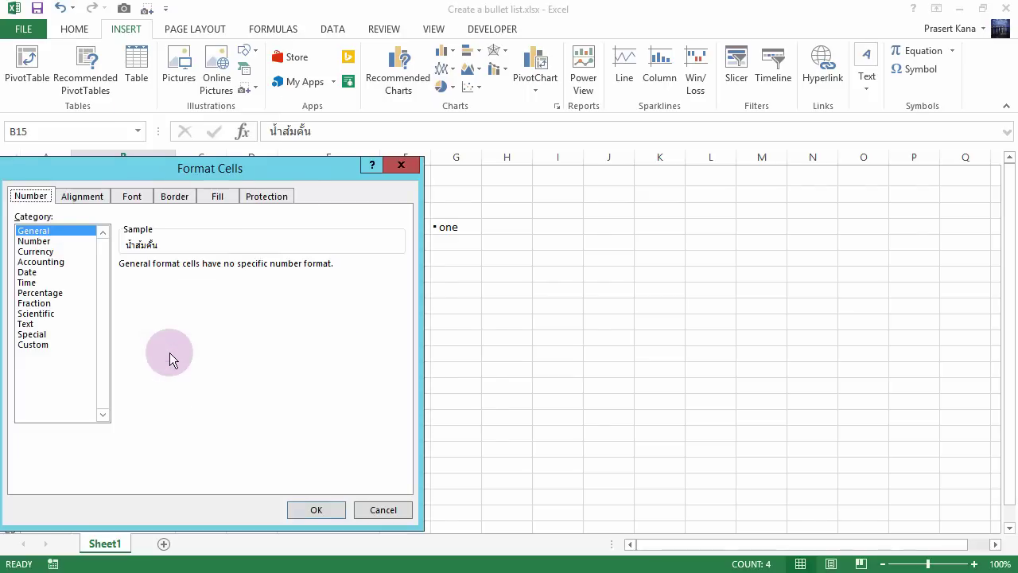
left_click(44, 343)
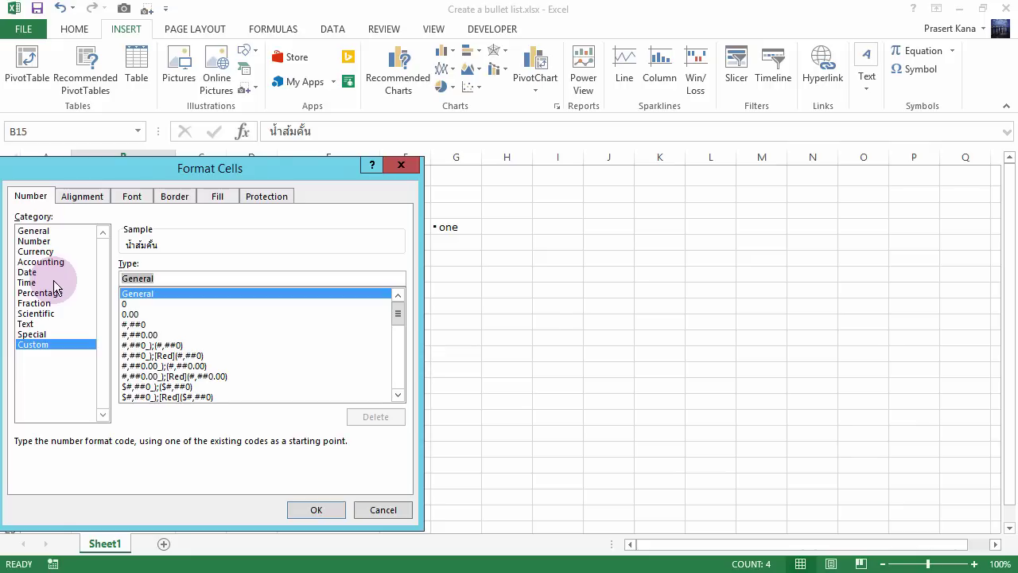
type("C")
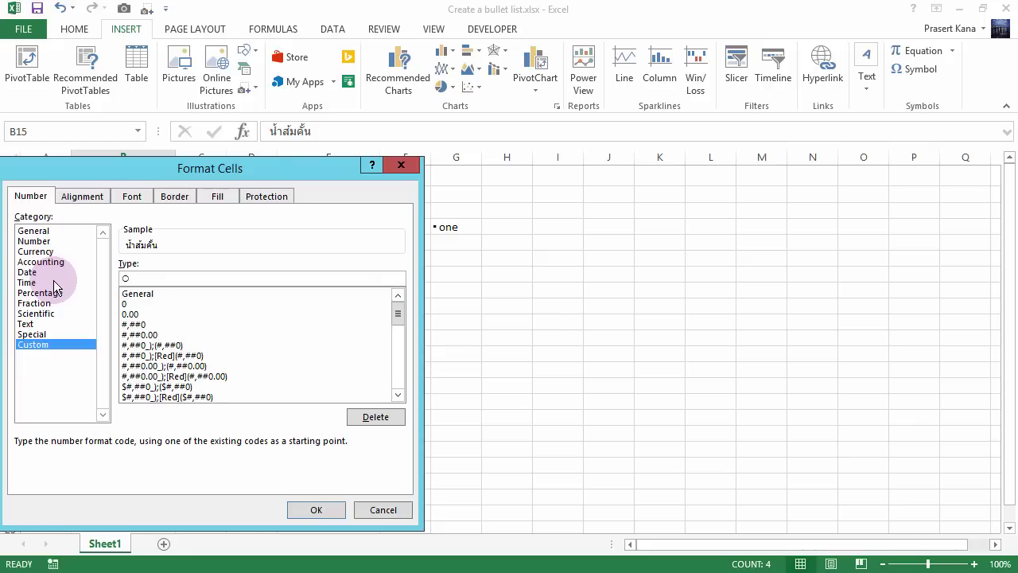
type(" @")
left_click(315, 509)
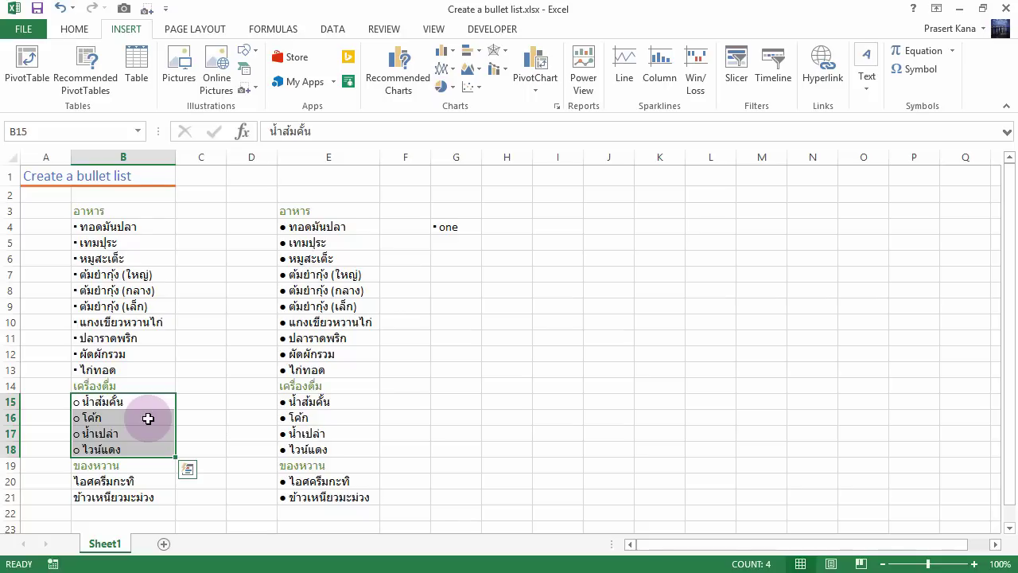
Set B15:B18 to Left (Indent) horizontal alignment with indent 1.
right_click(148, 419)
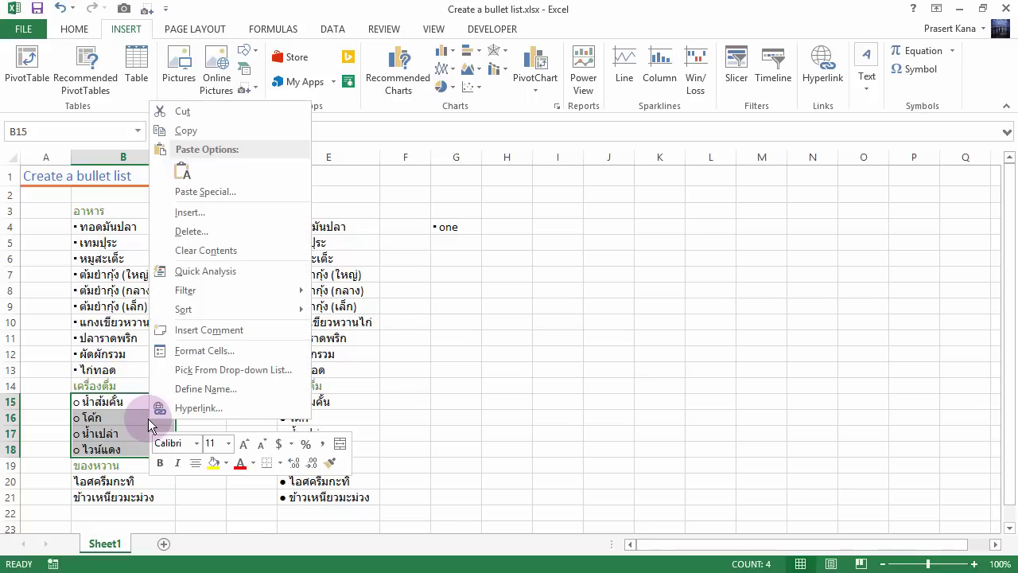
left_click(183, 350)
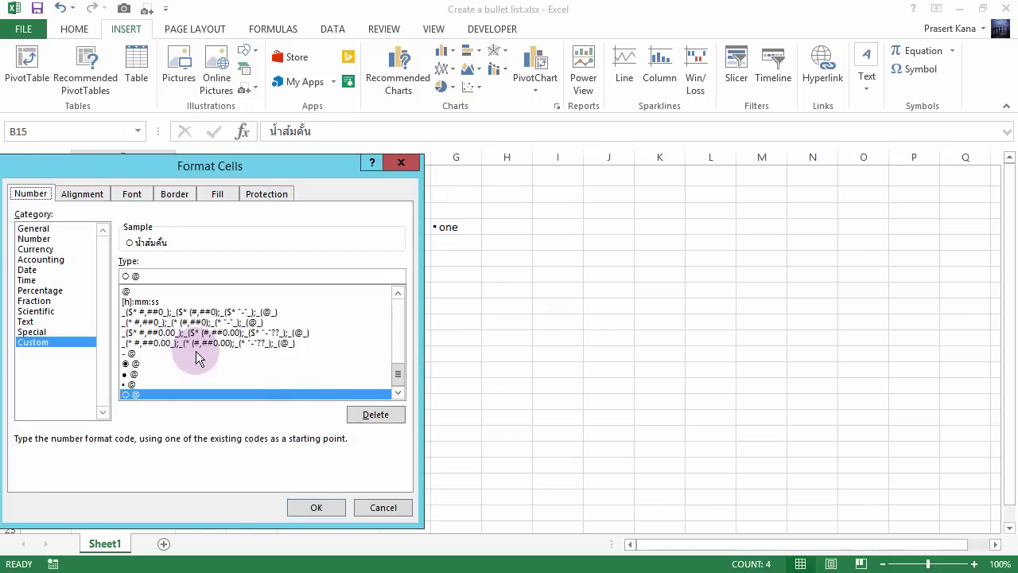
left_click(85, 193)
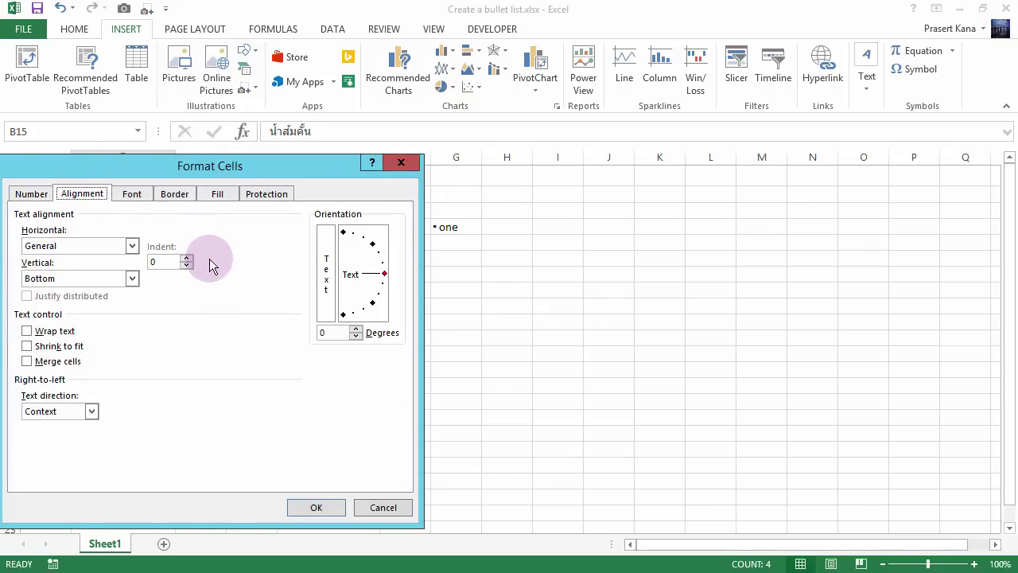
left_click(186, 259)
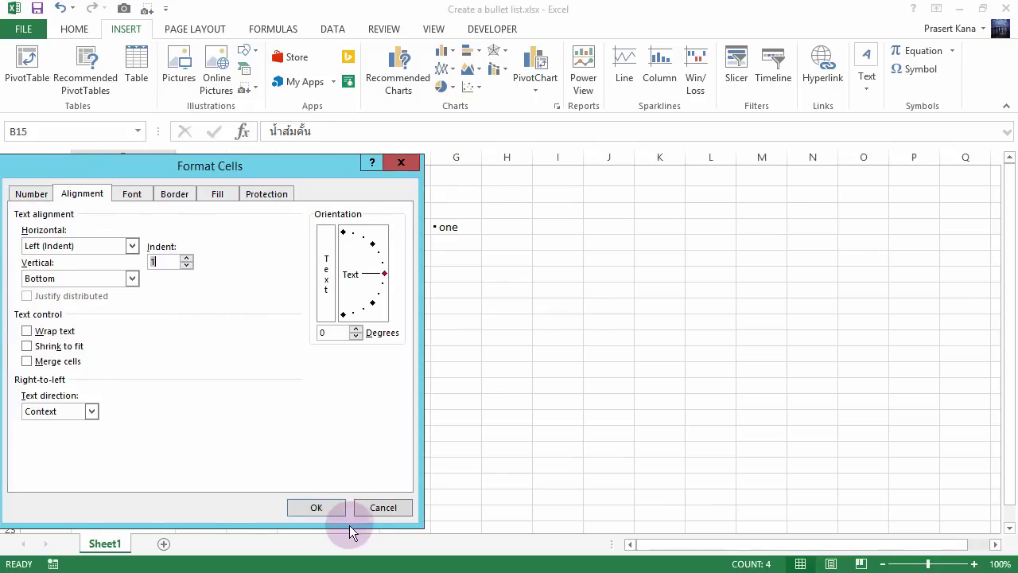
left_click(322, 509)
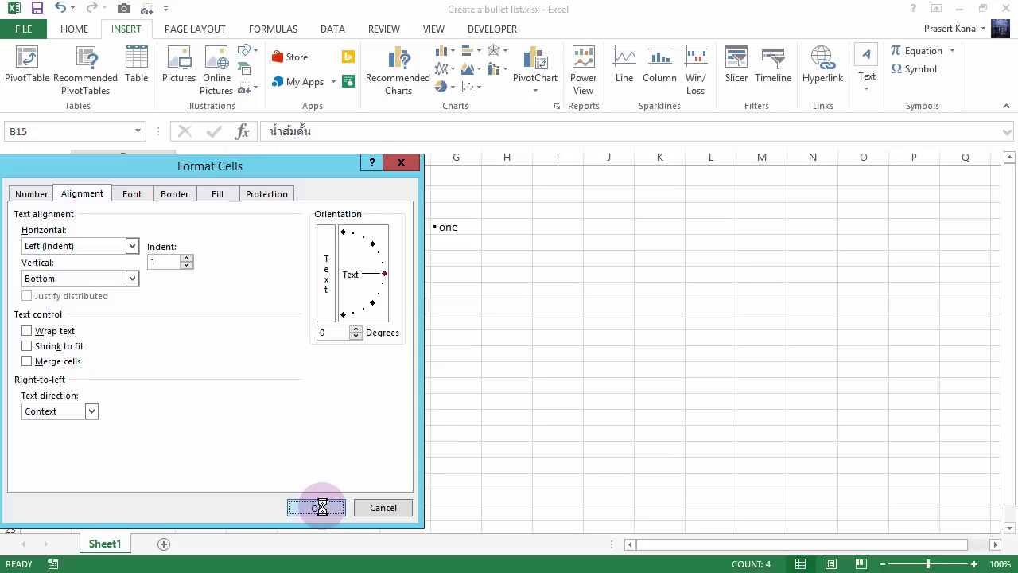
left_click_drag(76, 404, 148, 449)
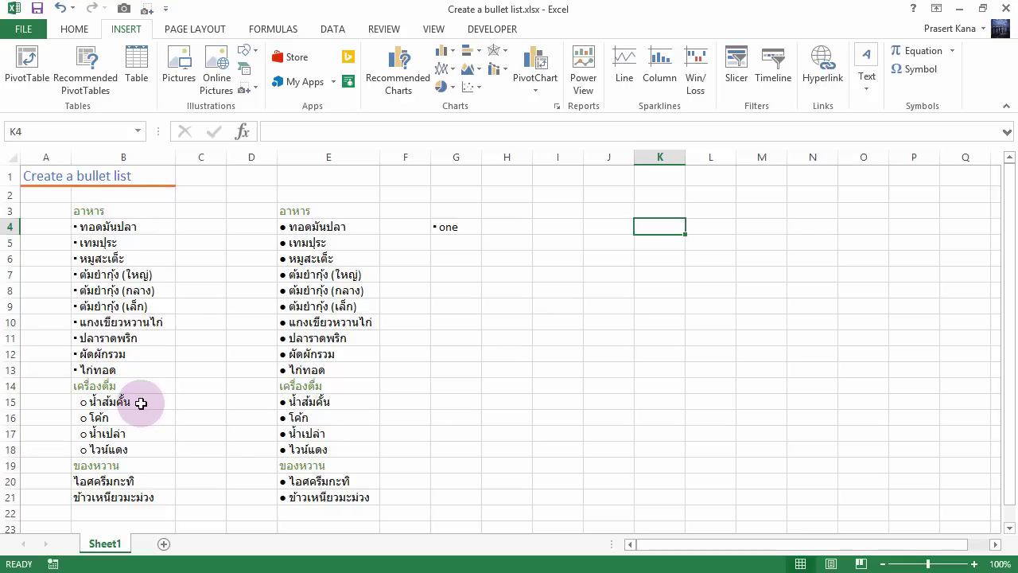
Copy B15's indented circle-bullet format onto B4:B13 with Format Painter.
left_click(140, 403)
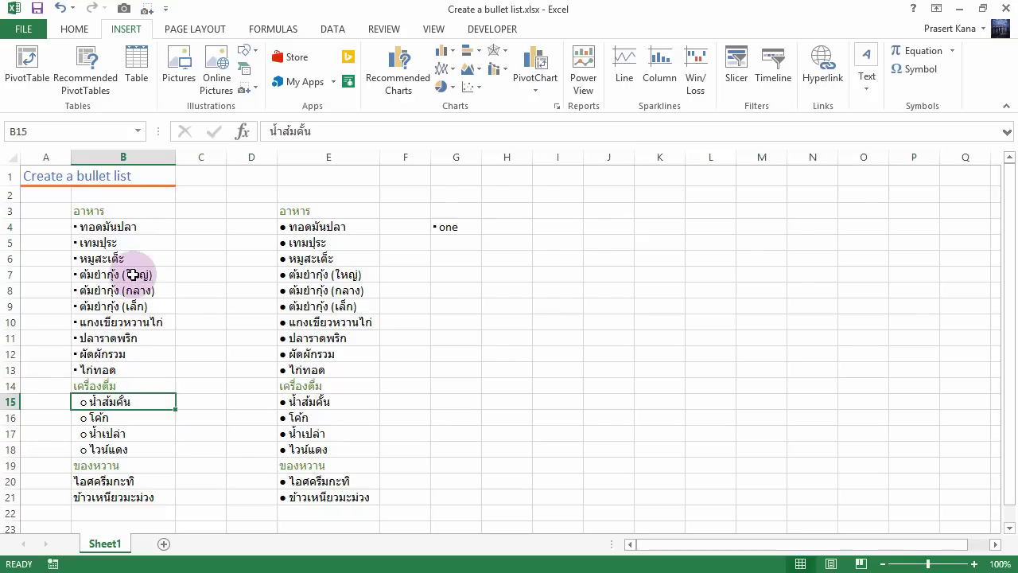
left_click(109, 226)
left_click_drag(136, 383, 115, 369)
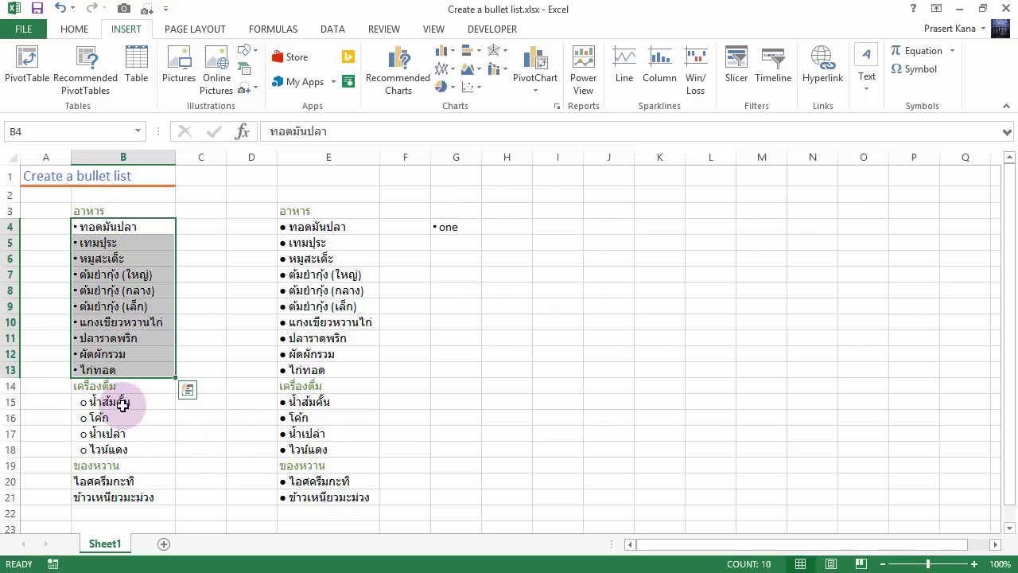
left_click(130, 402)
key("alt+h")
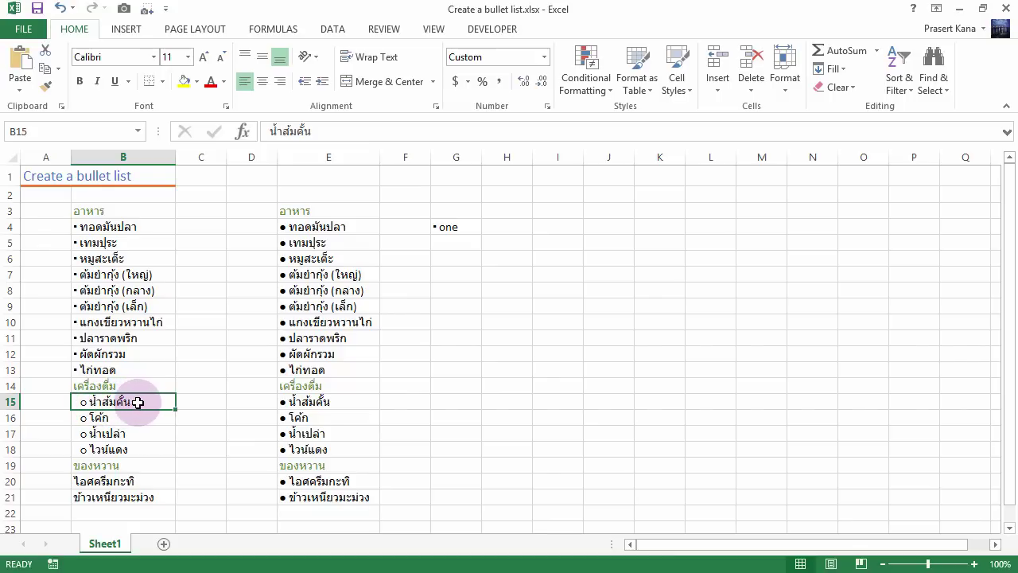
left_click(47, 83)
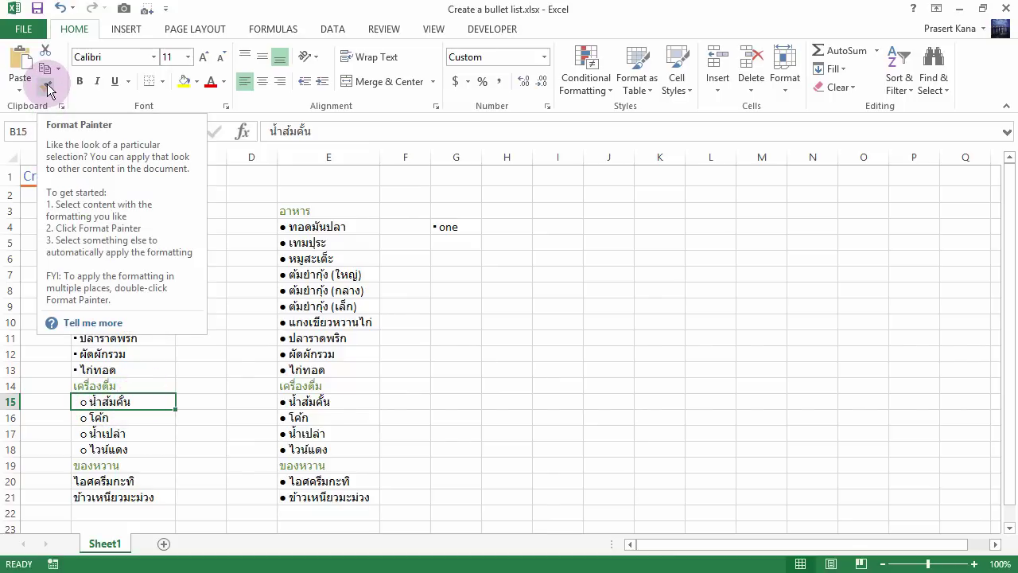
left_click(47, 83)
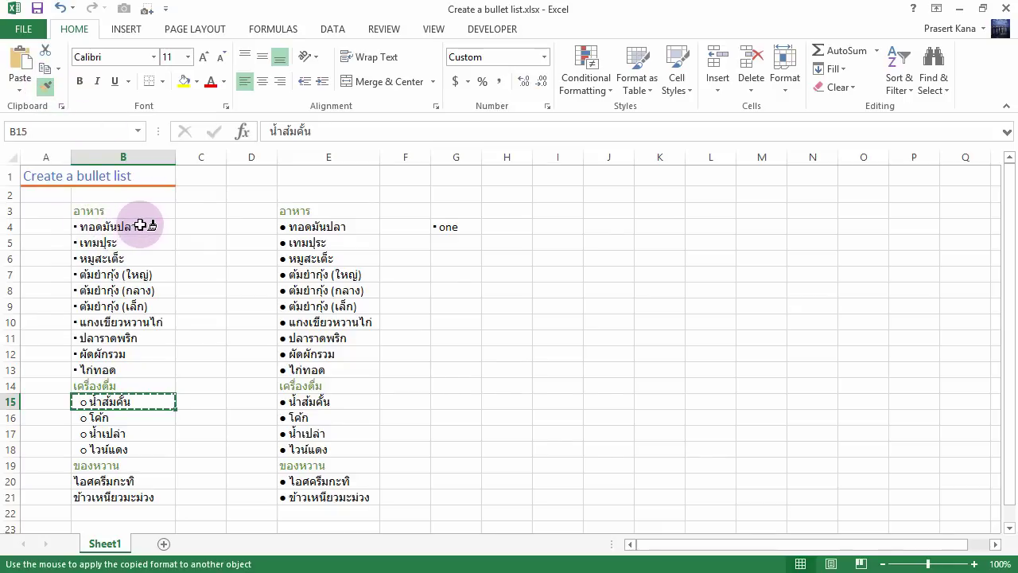
left_click_drag(140, 225, 137, 369)
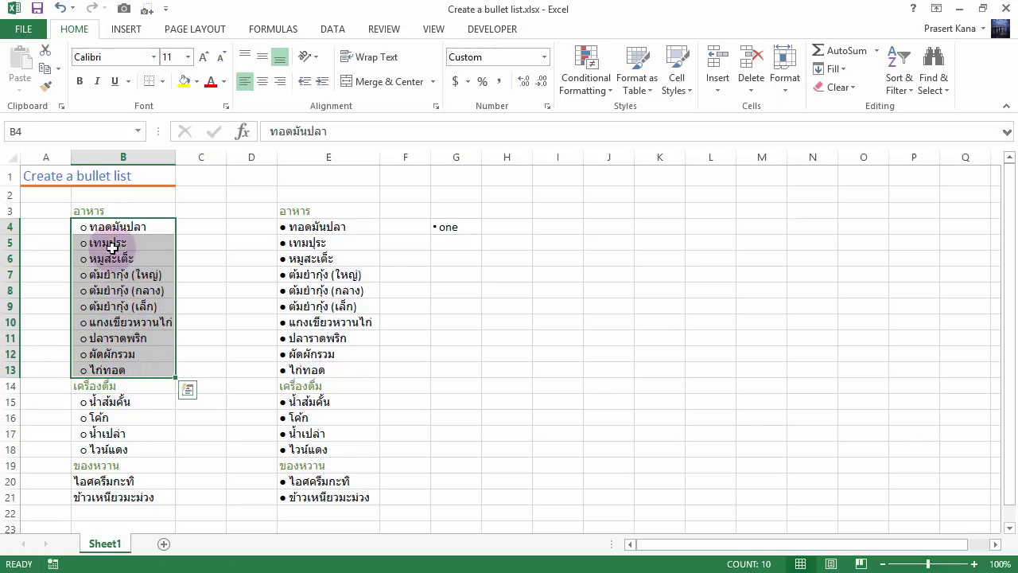
left_click(148, 476)
Format-paint B15's indented circle bullets onto the desserts in B20:B21.
left_click(127, 400)
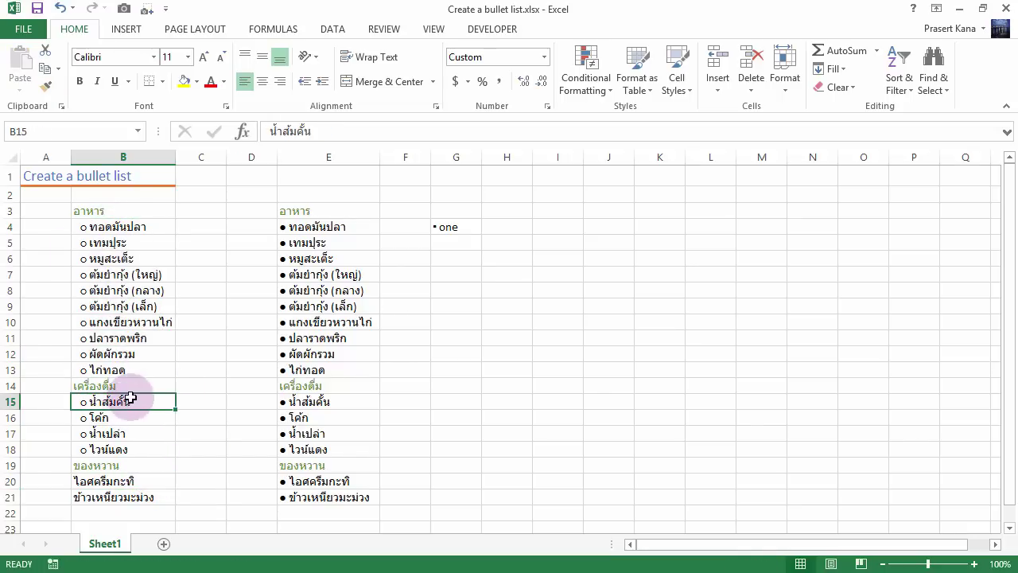
left_click(44, 82)
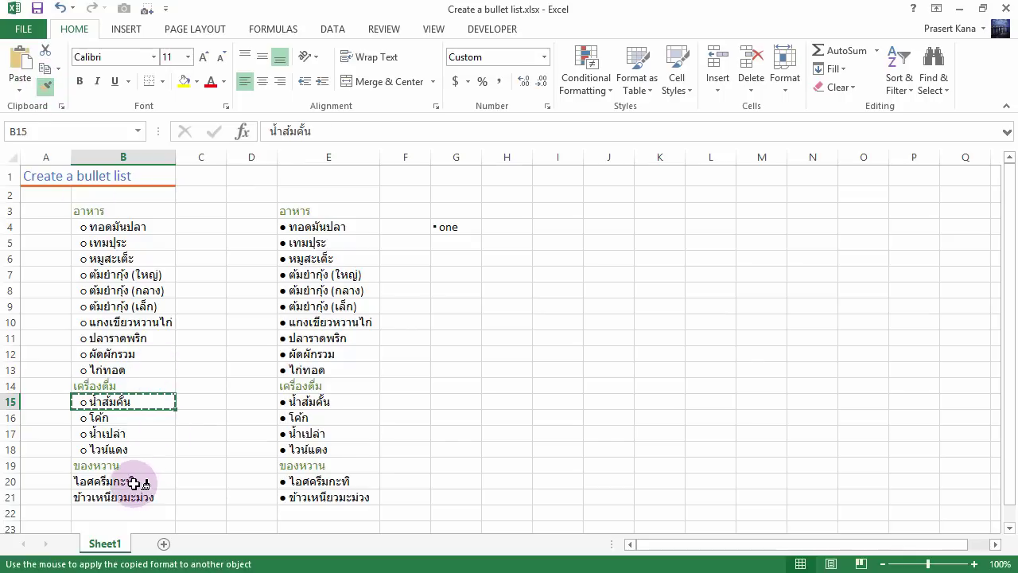
left_click_drag(133, 483, 135, 497)
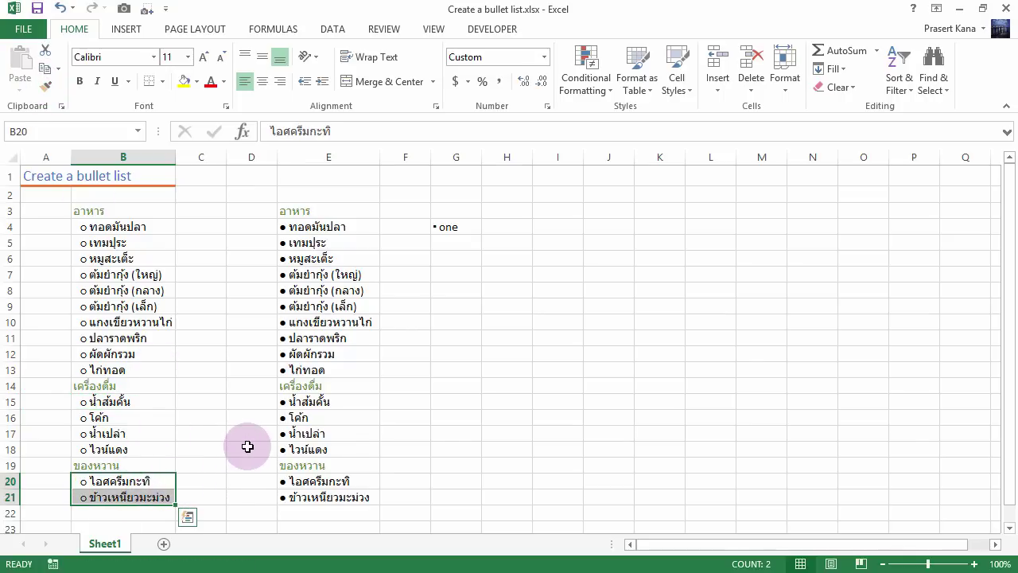
left_click(206, 329)
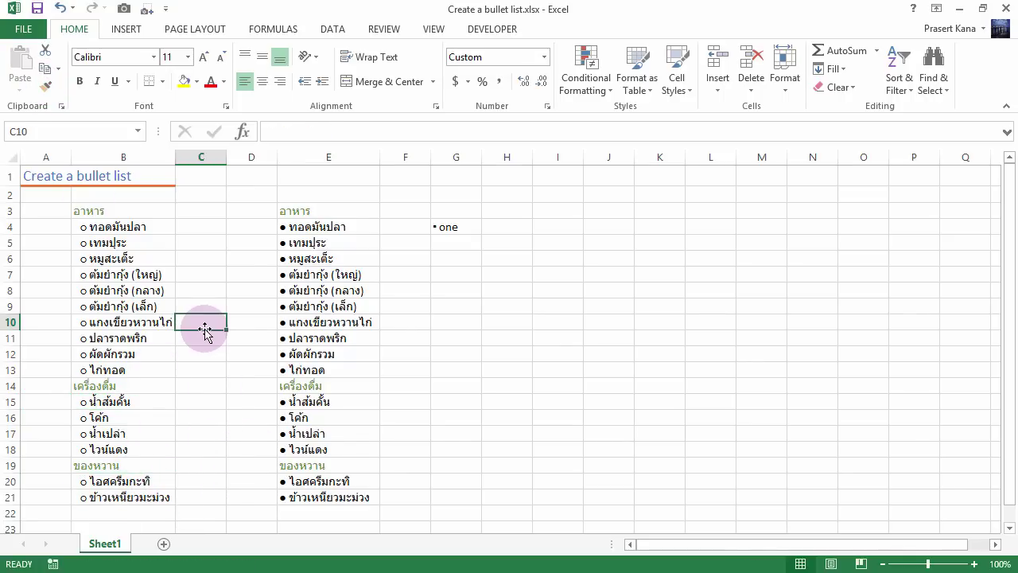